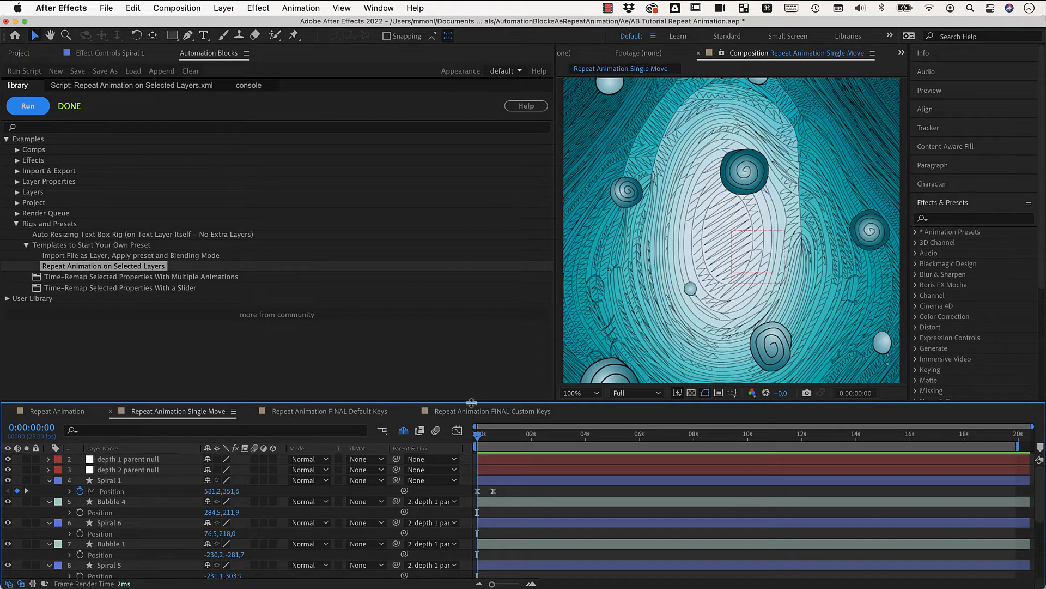
- Preview the Repeat Animation FINAL Default Keys composition from its start
left_click(306, 412)
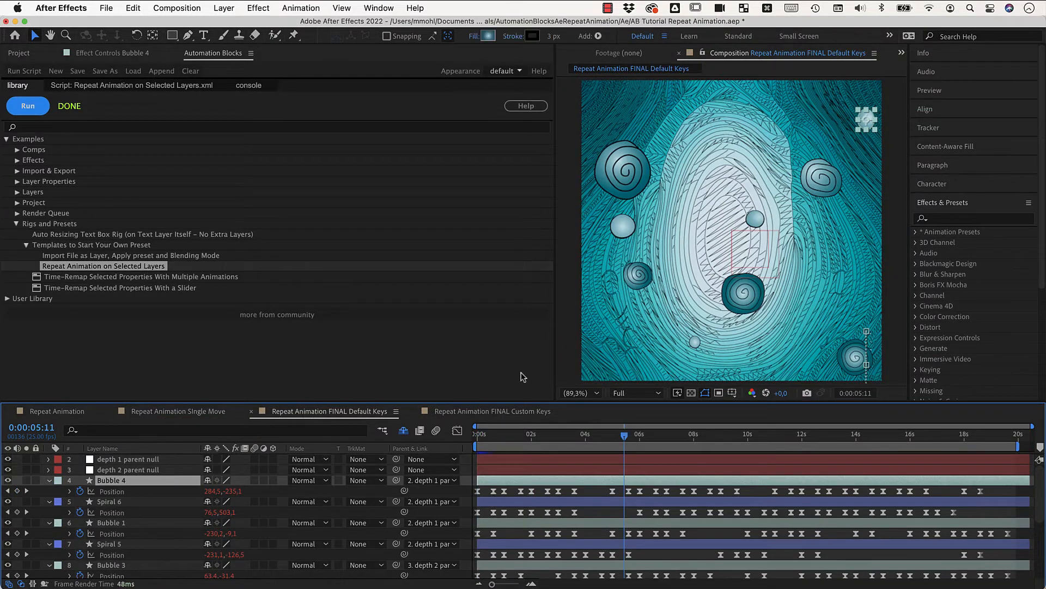
left_click(473, 433)
key("space")
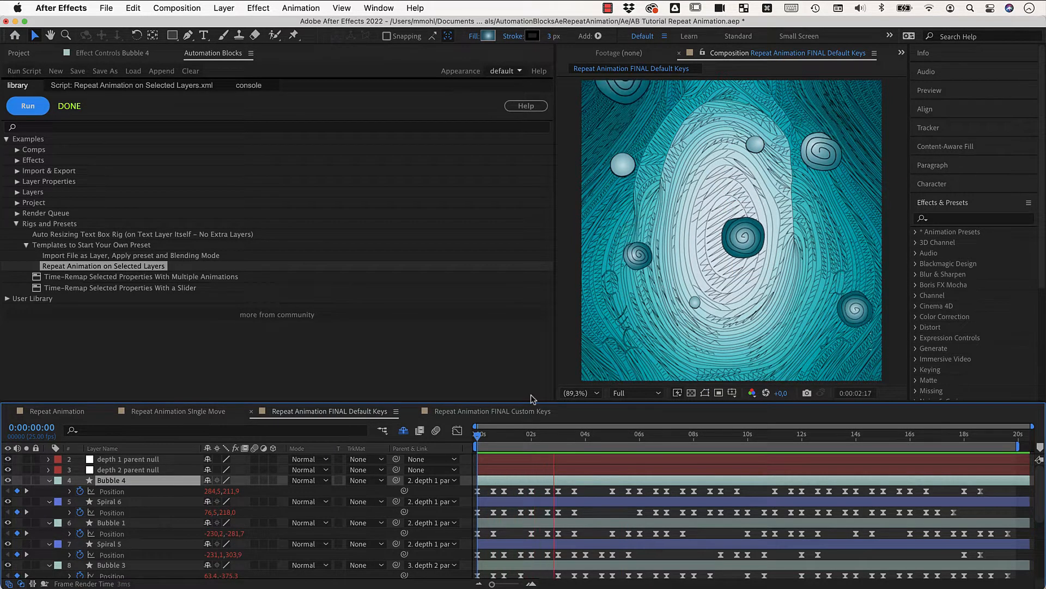
key("space")
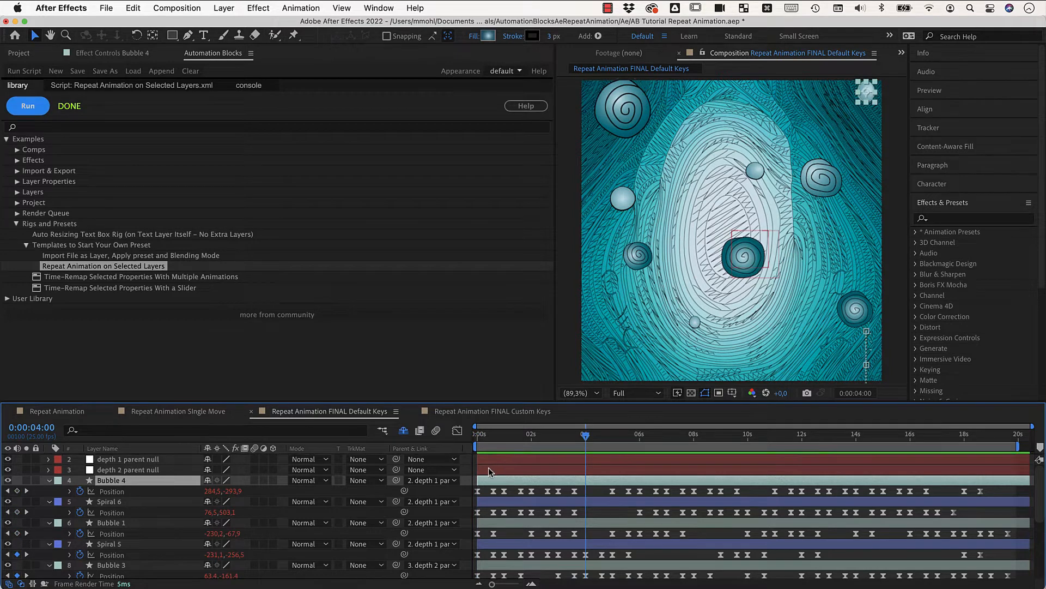
- In the Repeat Animation Single Move composition, remove all Position keyframes from the Spiral 1 layer
left_click(190, 412)
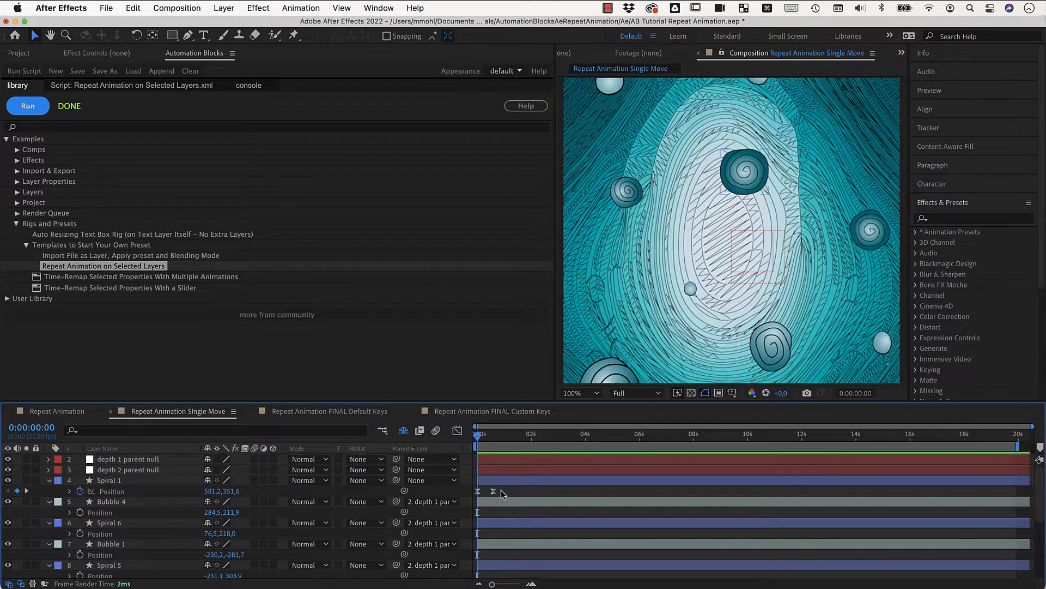
left_click(81, 491)
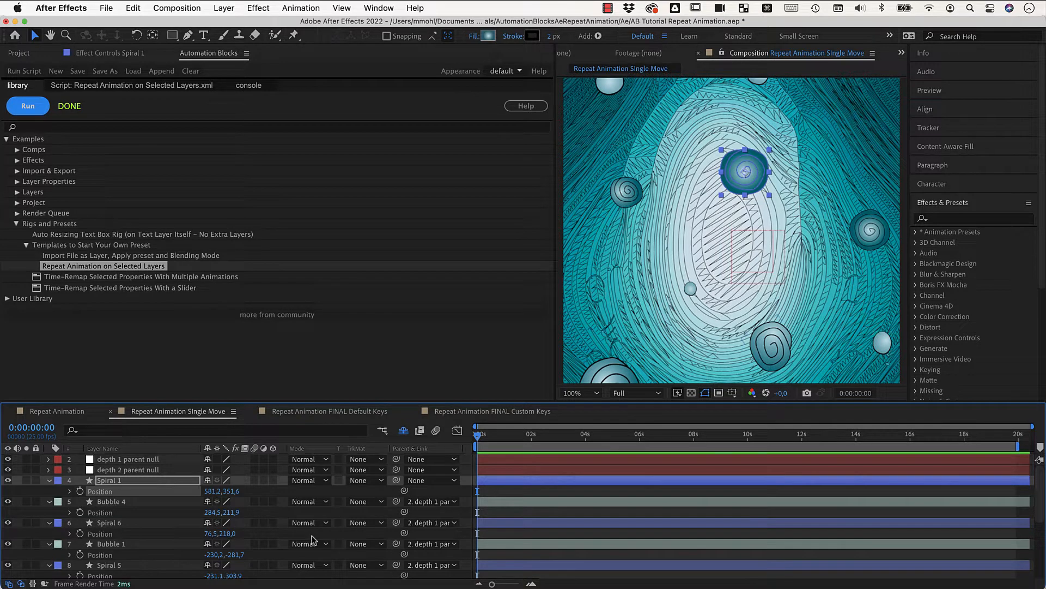
left_click(492, 490)
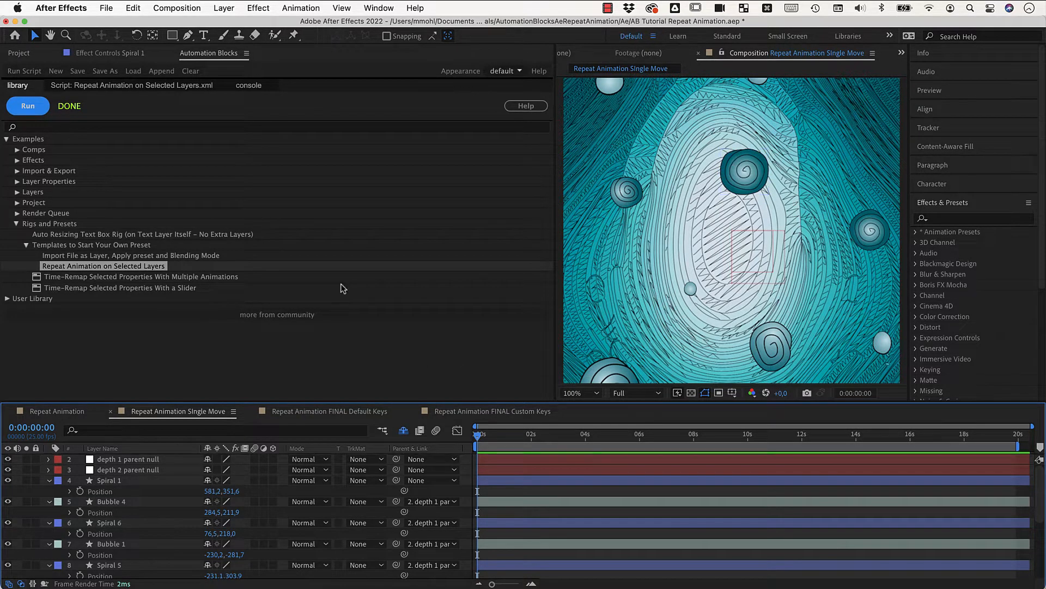
- Add a Position keyframe at 0:00:00:00 to all spiral and bubble layers at once
mouse_move(45, 492)
left_mouse_down()
mouse_move(60, 569)
mouse_move(140, 577)
left_mouse_up()
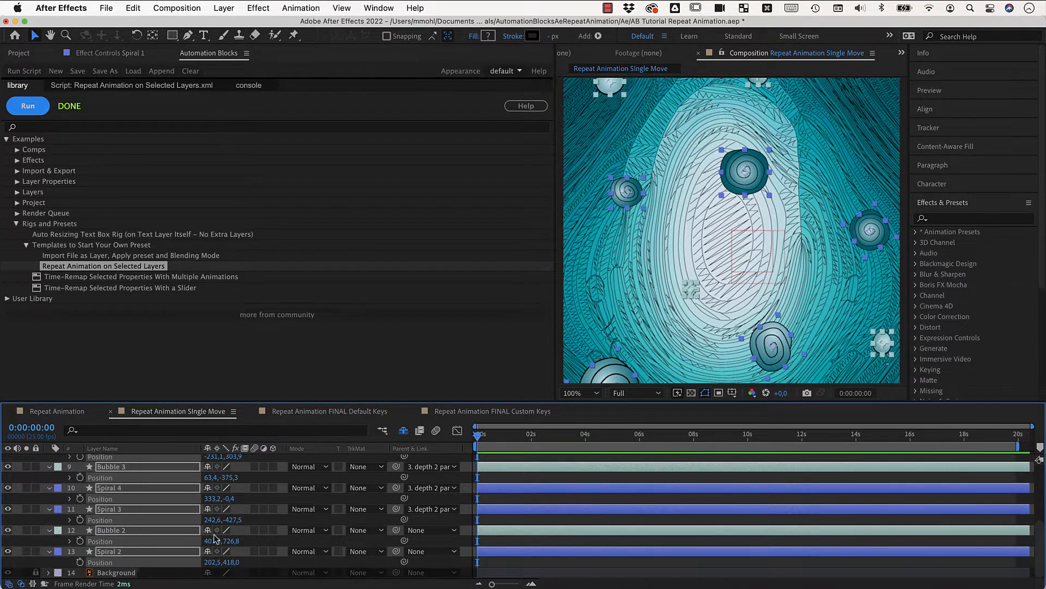
scroll(392, 518, "up", 5)
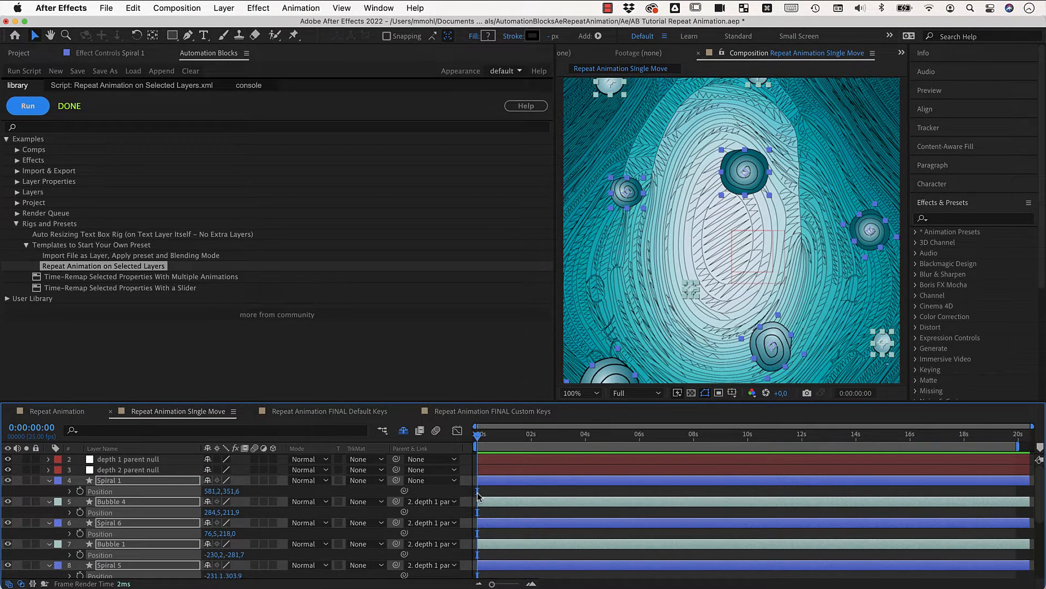
left_click(80, 492)
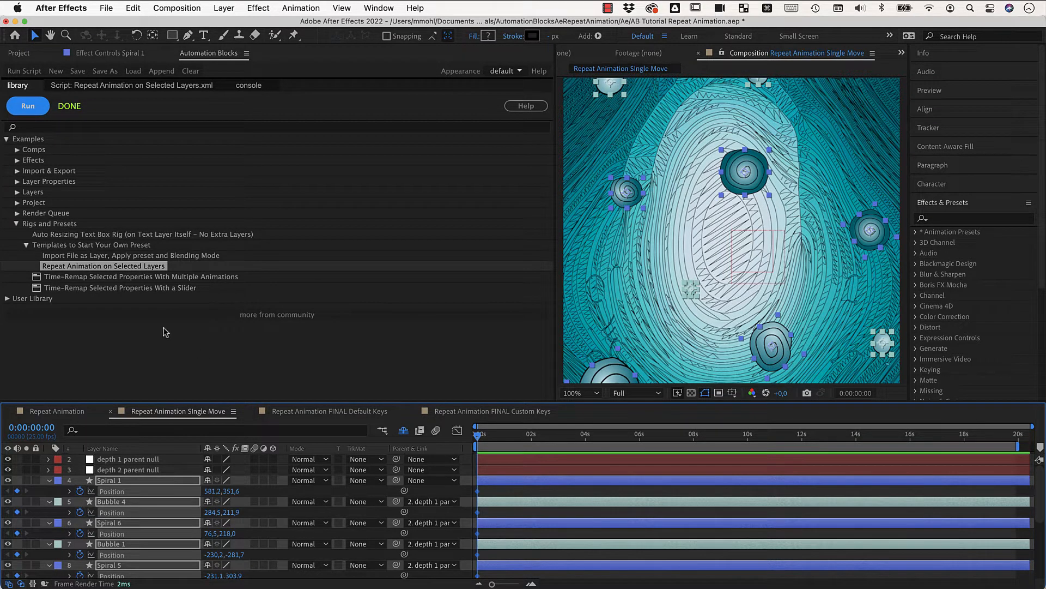
- Run the Repeat Animation on Selected Layers script on the spiral and bubble layers and preview the movement from the start
left_click(28, 106)
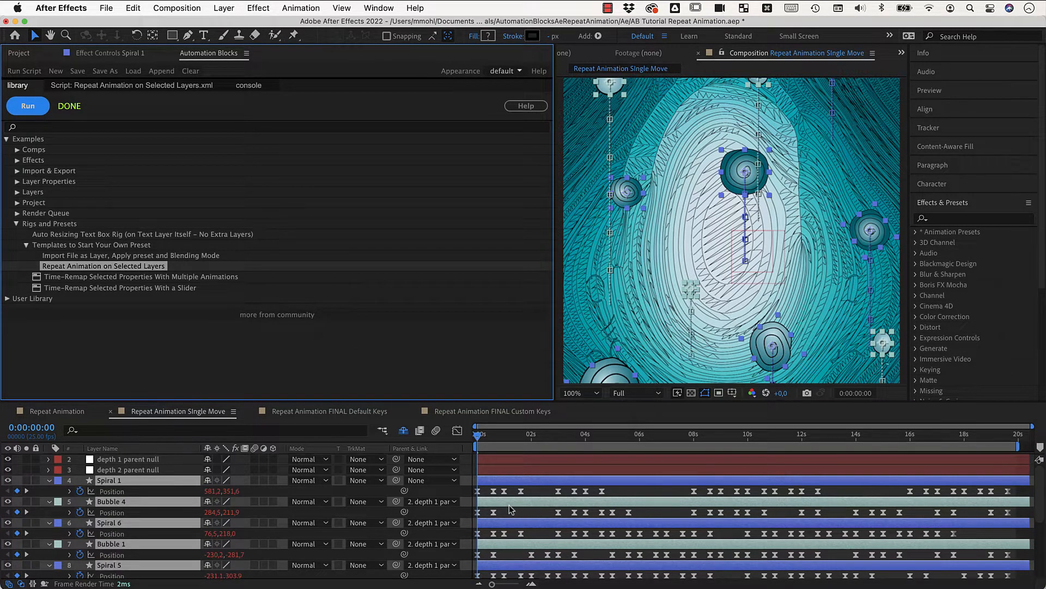
left_click(479, 440)
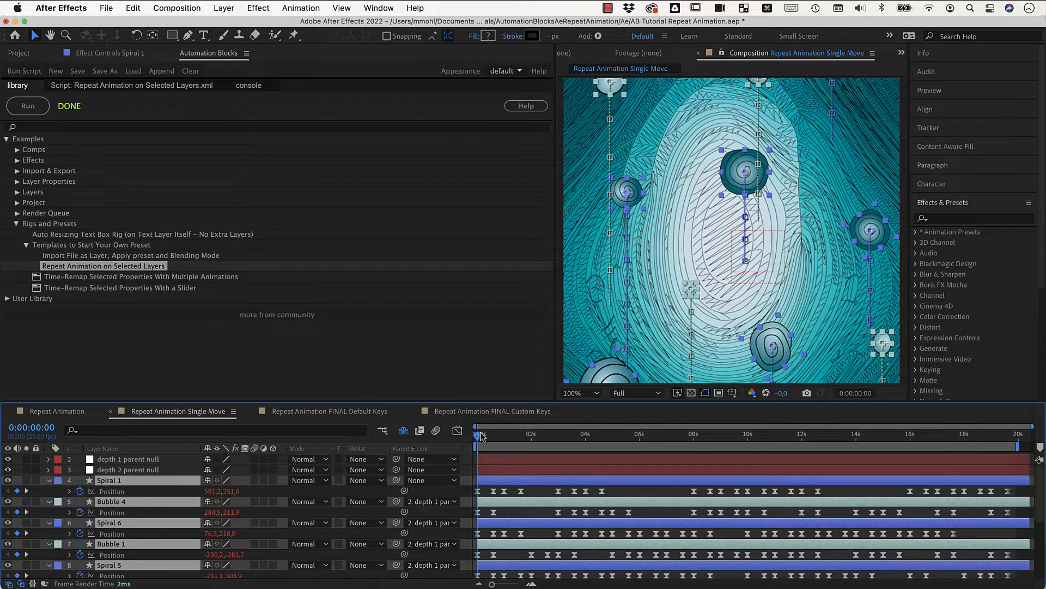
key("space")
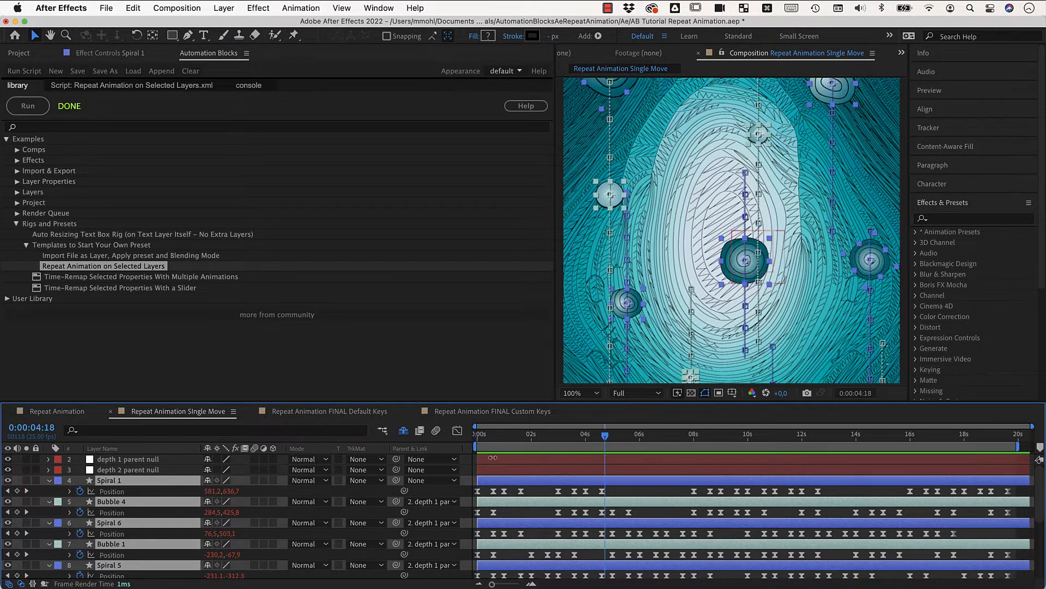
mouse_move(481, 435)
left_mouse_down()
mouse_move(658, 430)
mouse_move(479, 433)
left_mouse_up()
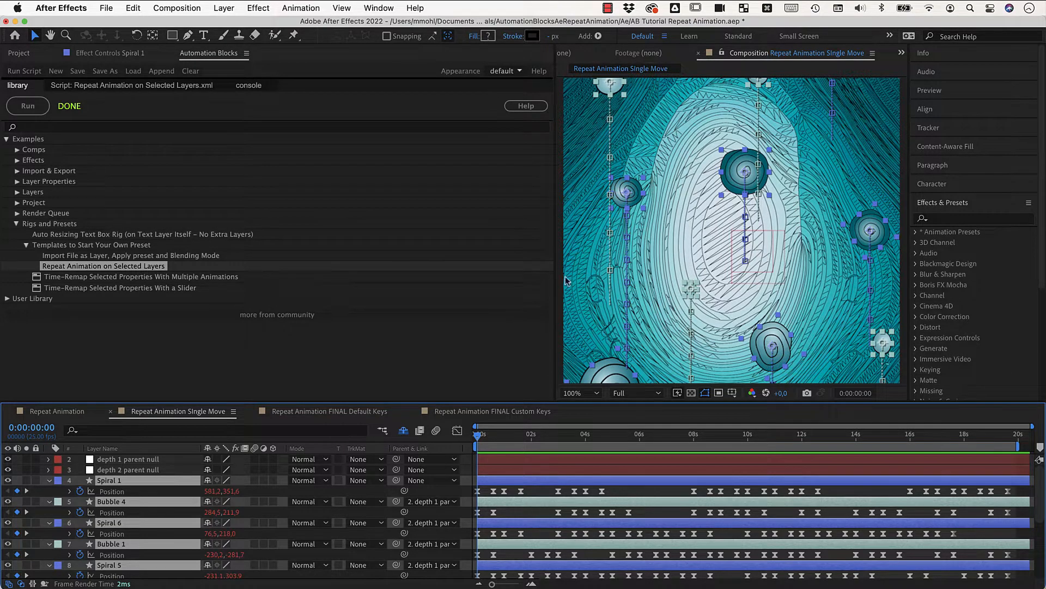
- Play back the Repeat Animation FINAL Custom Keys composition to examine its wavy motion
left_click(507, 412)
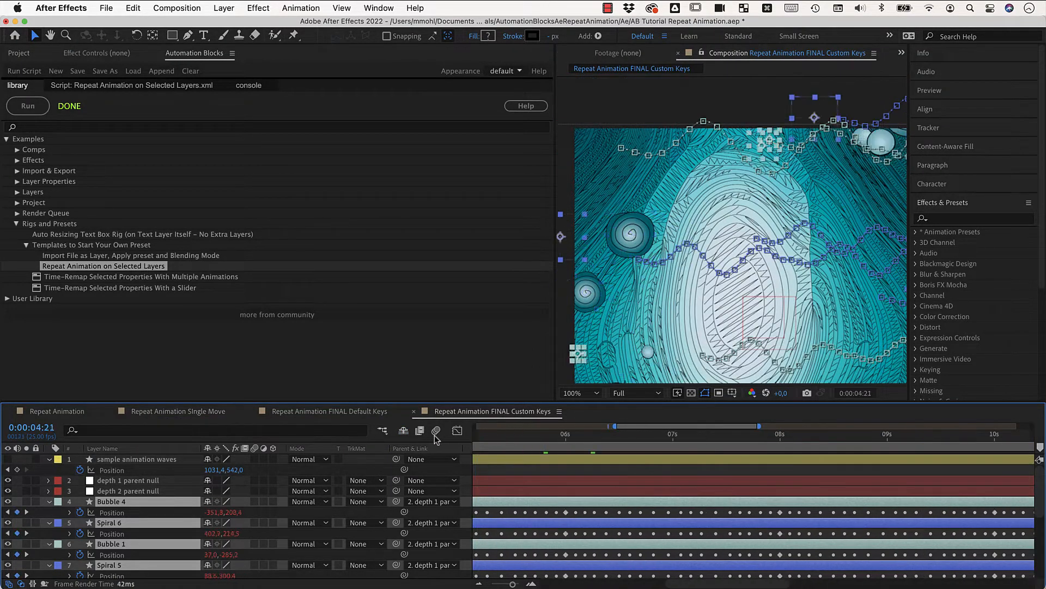
key("space")
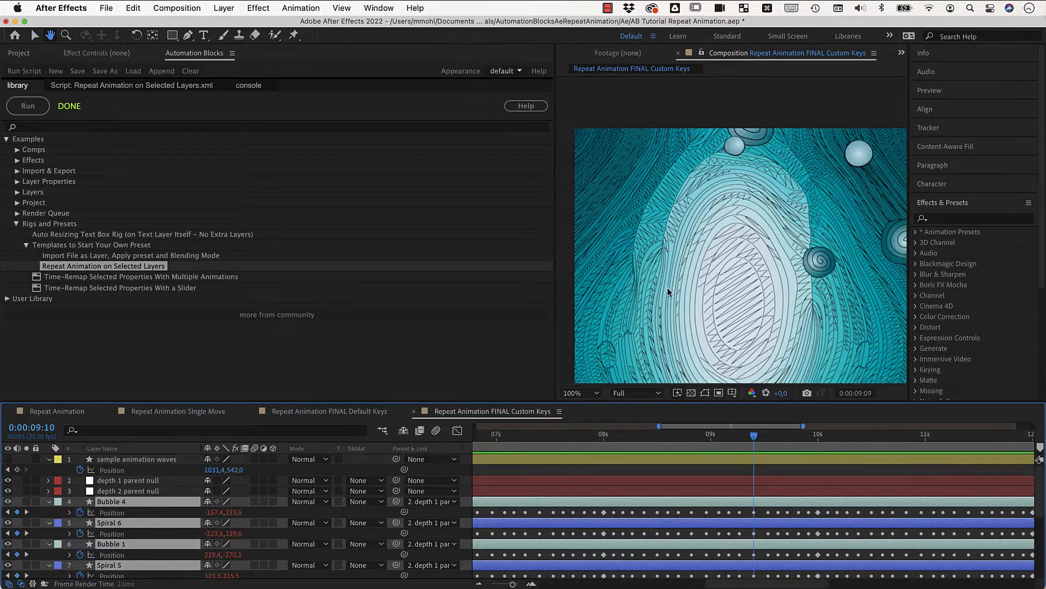
key("space")
- Undo the script's repeated keyframes in the Repeat Animation Single Move composition
left_click(177, 411)
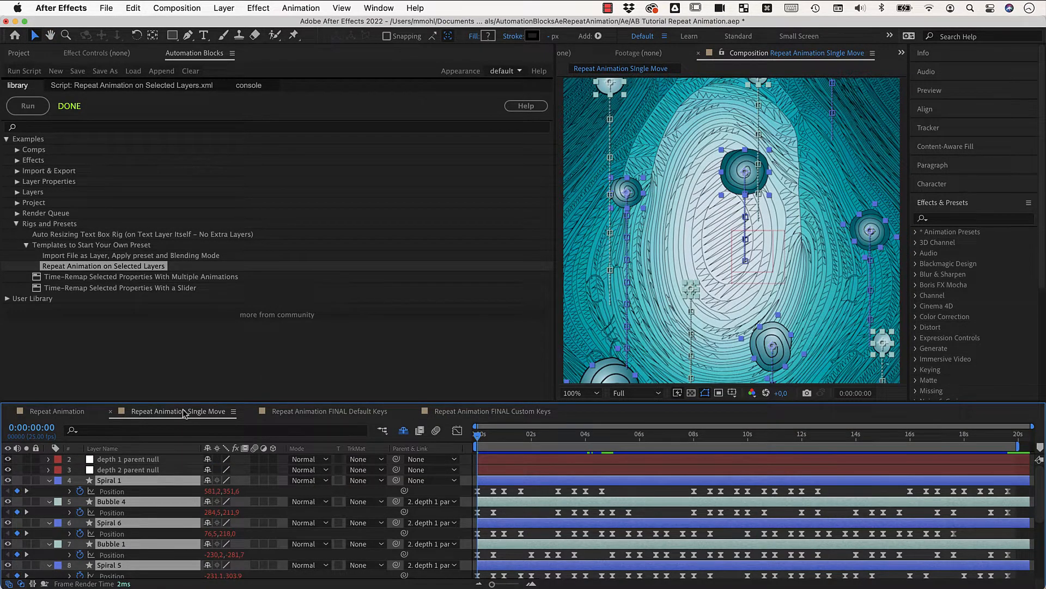
key("super+z")
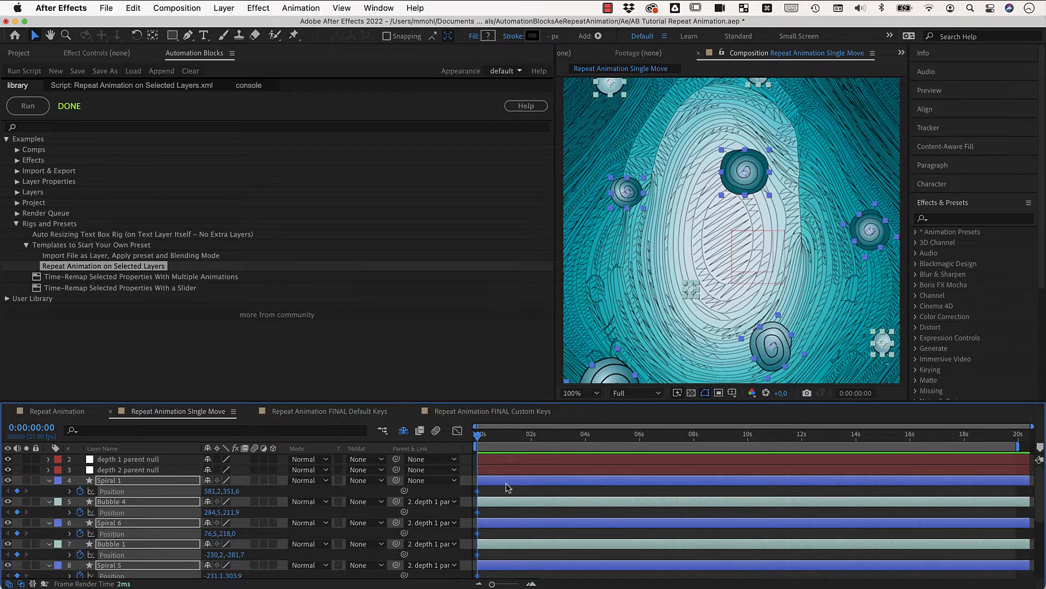
- Show the shy layers, turn on visibility for the sample animation waves layer, and reveal its Position keyframes
scroll(405, 436, "up", 1)
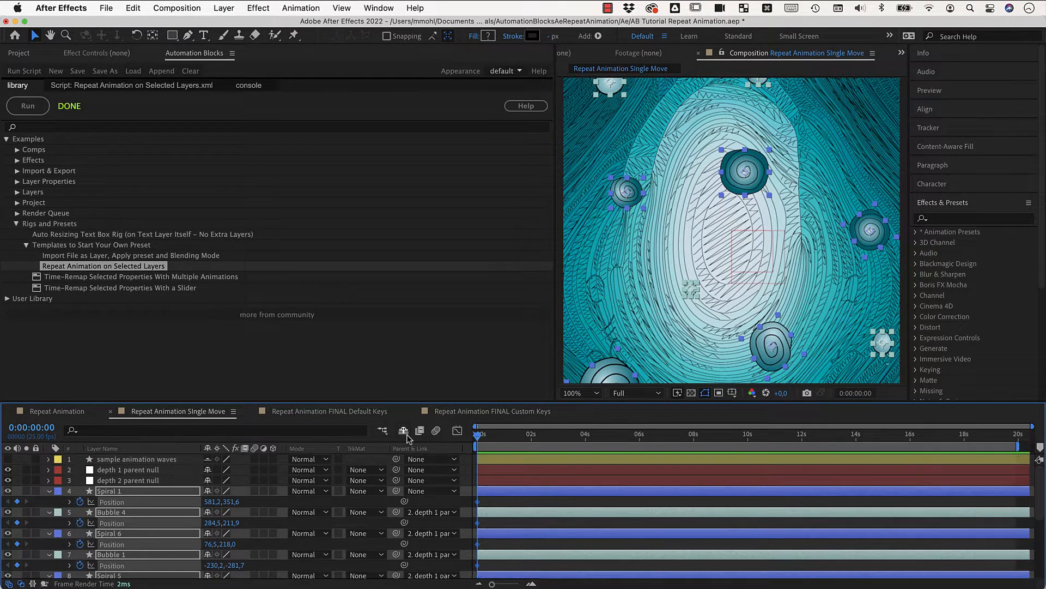
left_click(157, 459)
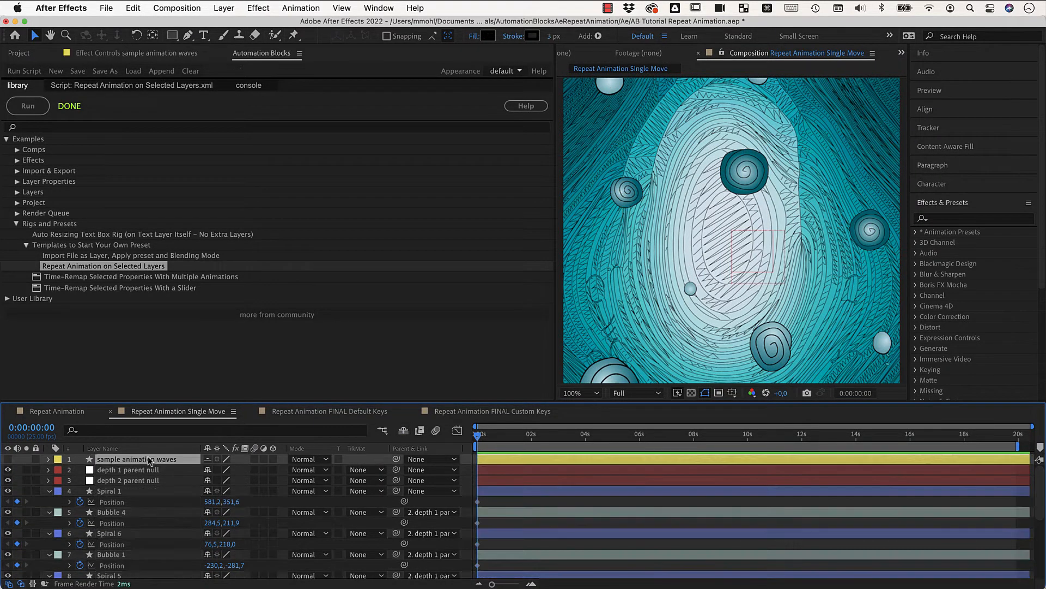
left_click(8, 459)
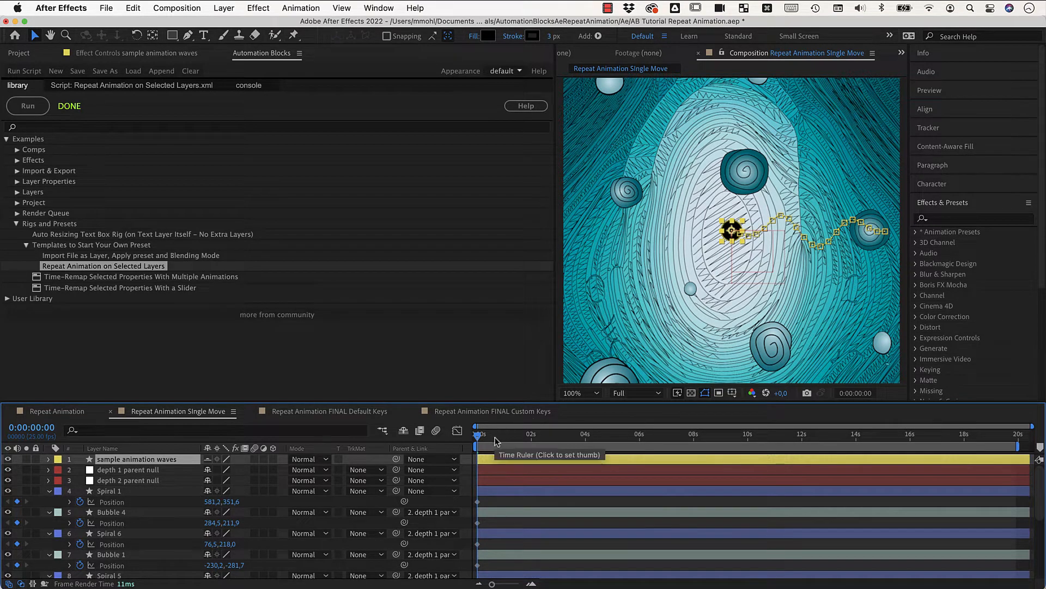
key("u")
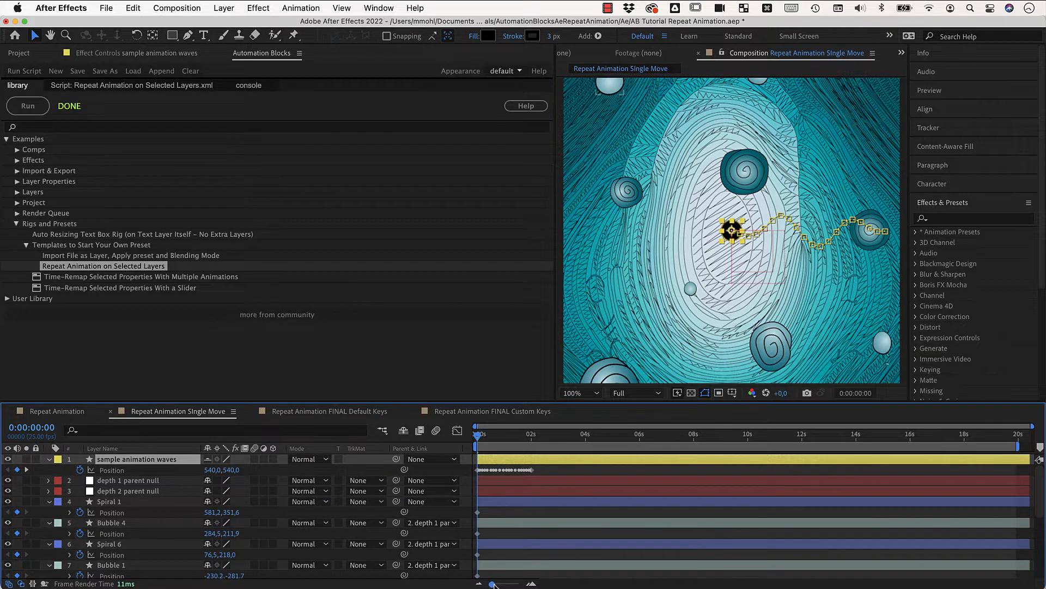
- Examine the sample animation waves keyframes at a closer timeline scale and preview the wave motion
left_click_drag(492, 584, 511, 585)
key("space")
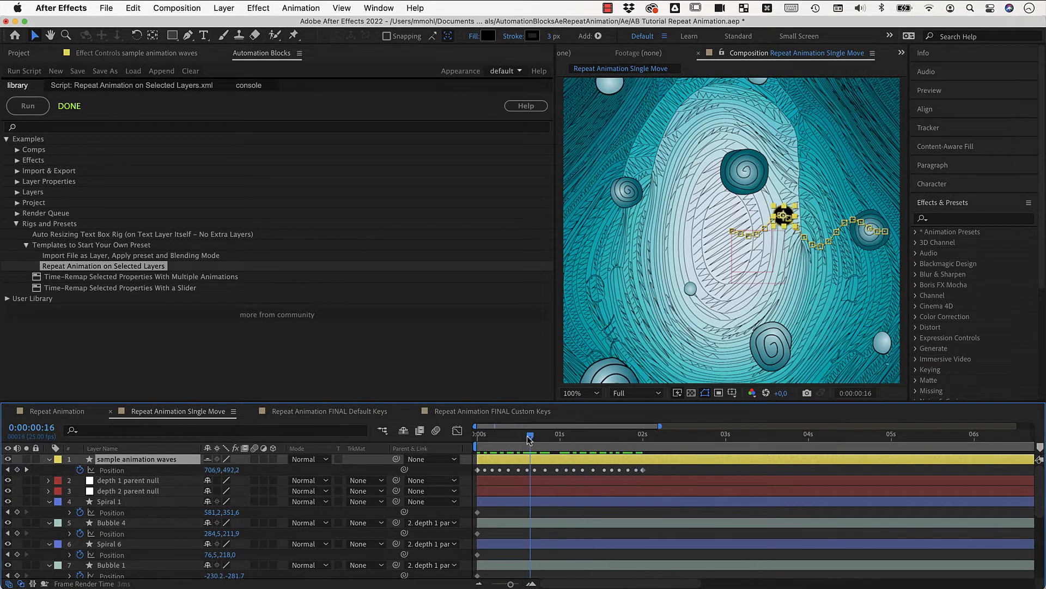
key("space")
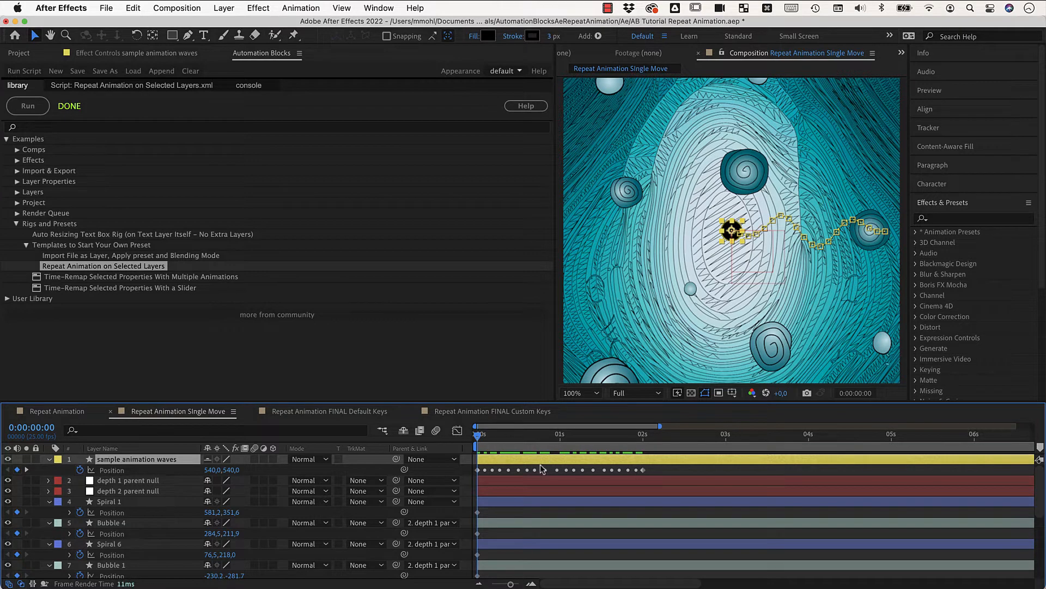
- In the Repeat Animation on Selected Layers script, load the sample animation waves Position keyframes into the keyframe list and its Position into the property block
left_click(126, 269)
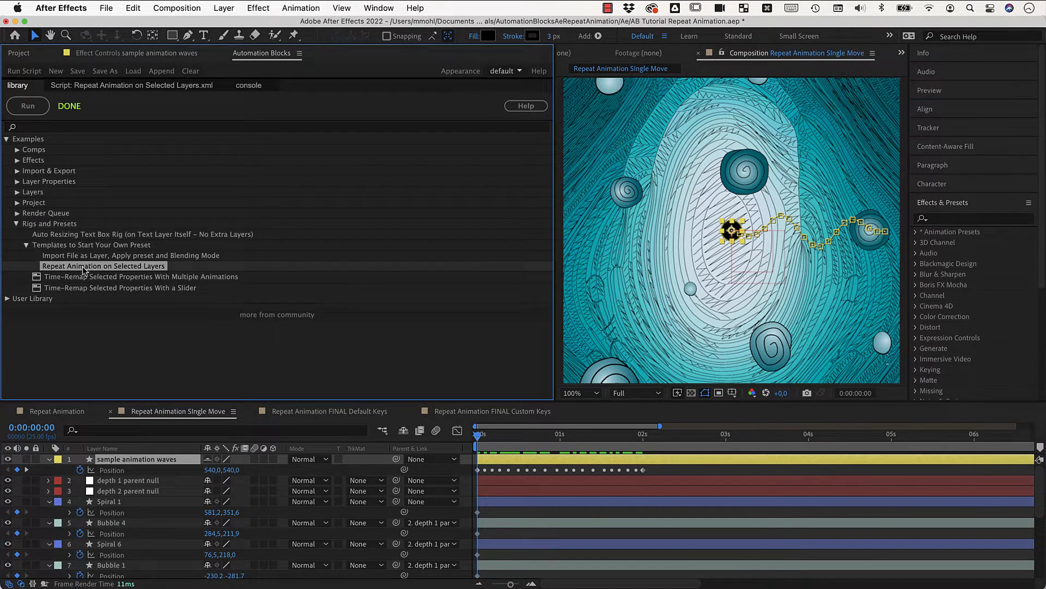
left_click(141, 89)
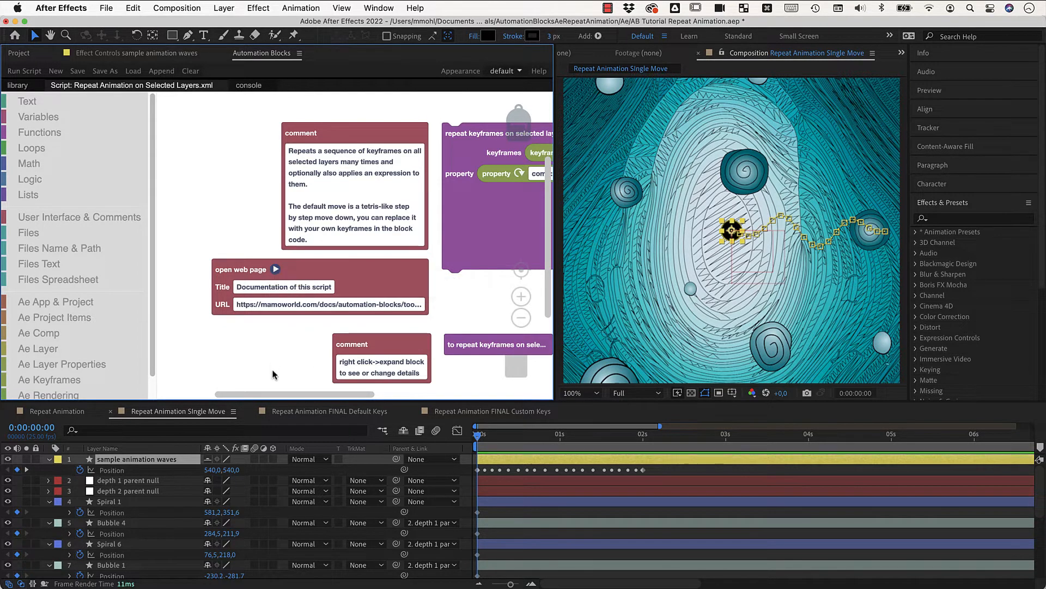
left_click_drag(275, 396, 371, 396)
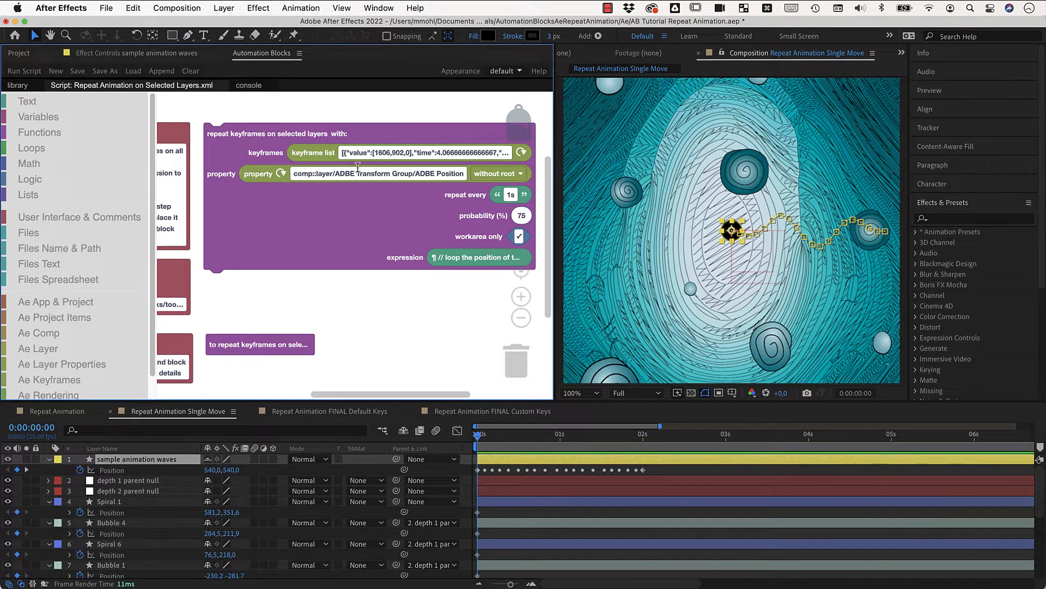
left_click_drag(415, 394, 430, 394)
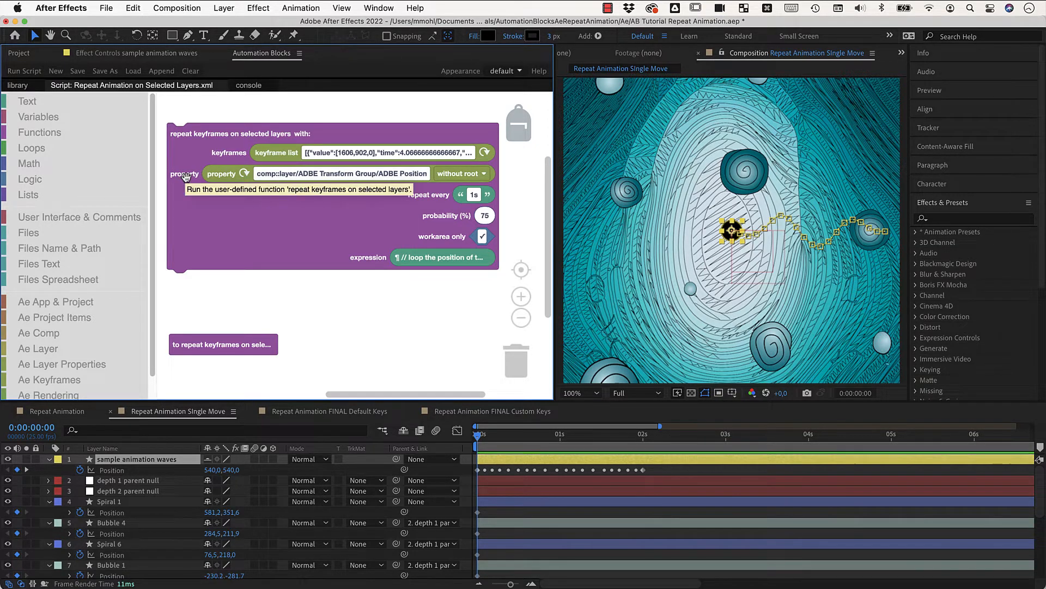
left_click(113, 471)
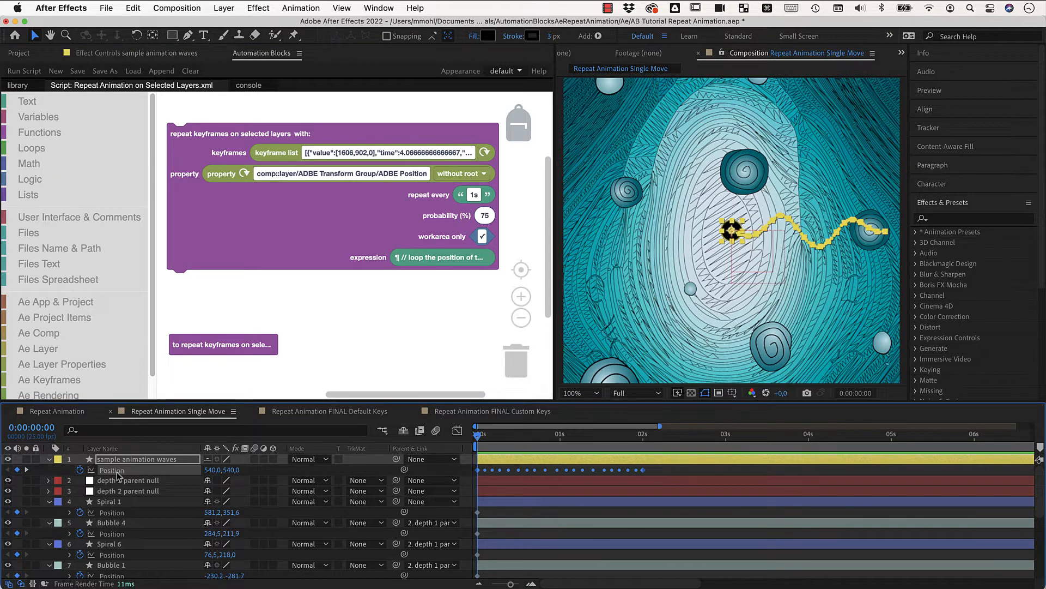
left_click(485, 155)
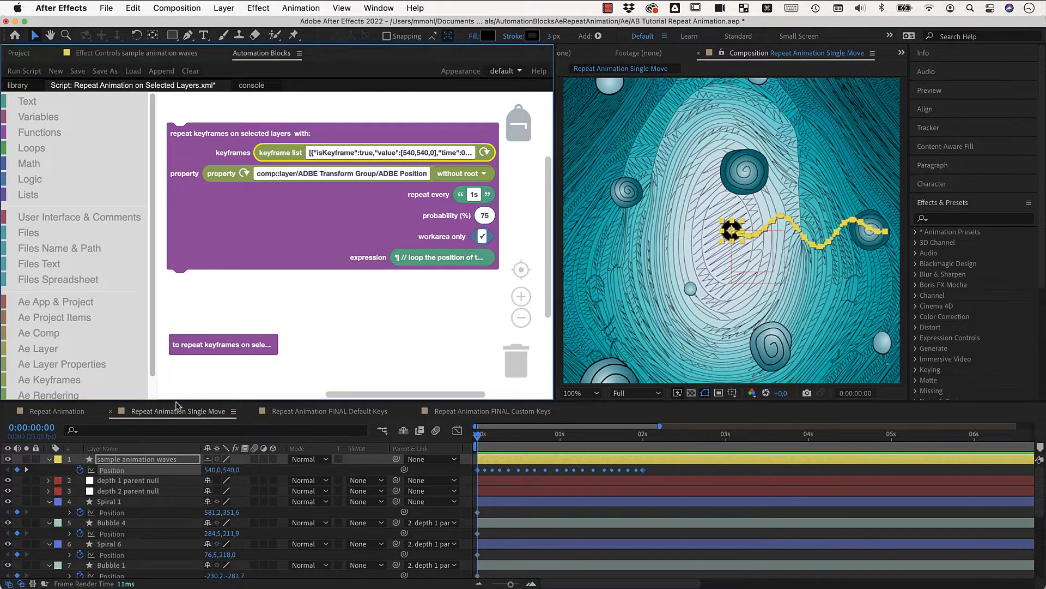
left_click(244, 174)
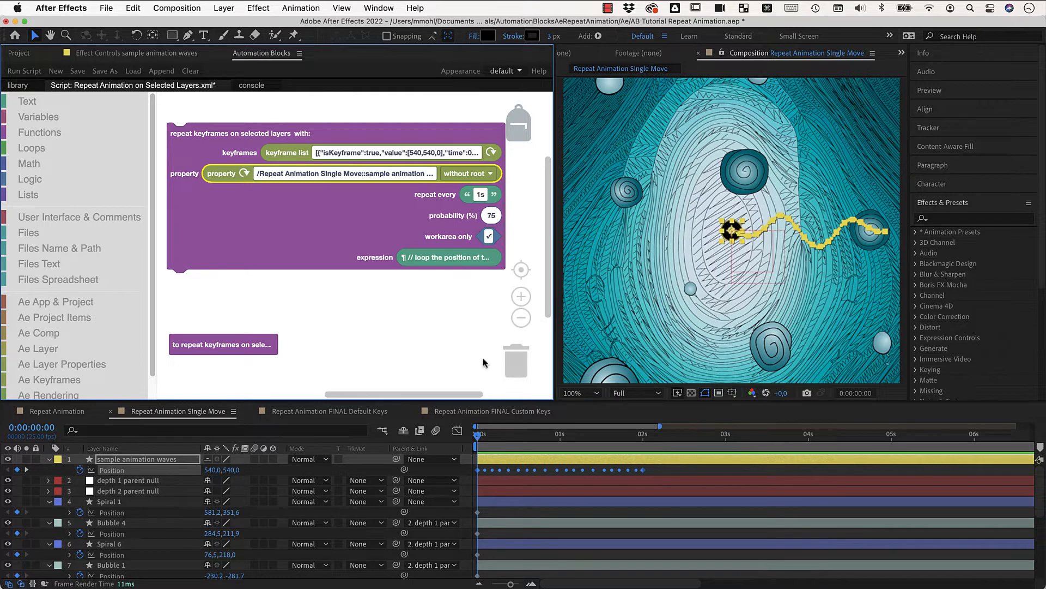
- Paste copies of the sample animation waves Position keyframes back to back, starting at 0:00:02:01, and scrub through the repeated motion
left_click_drag(477, 438, 643, 444)
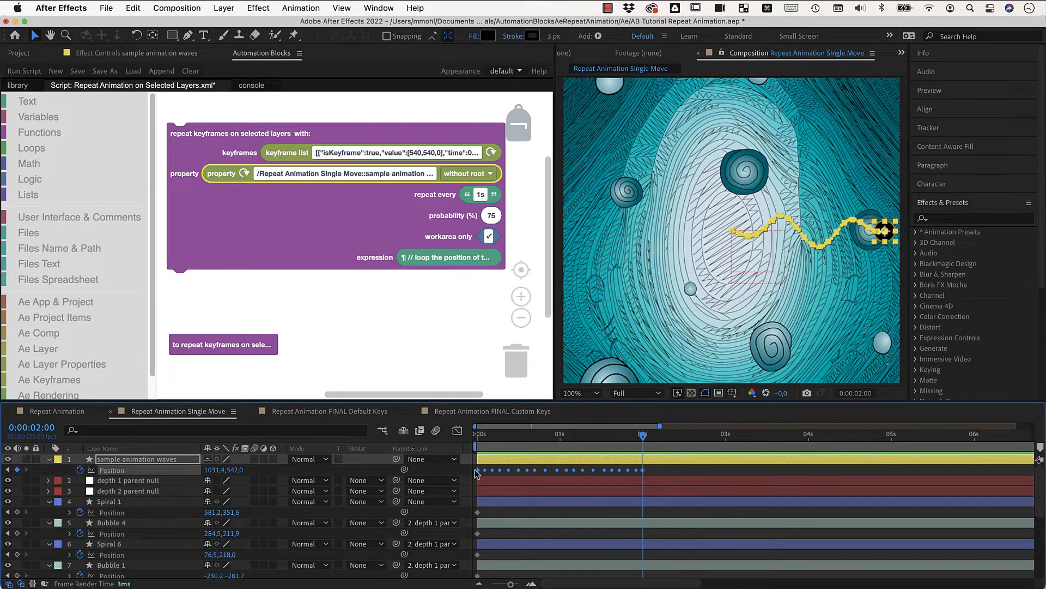
left_click_drag(649, 468, 477, 471)
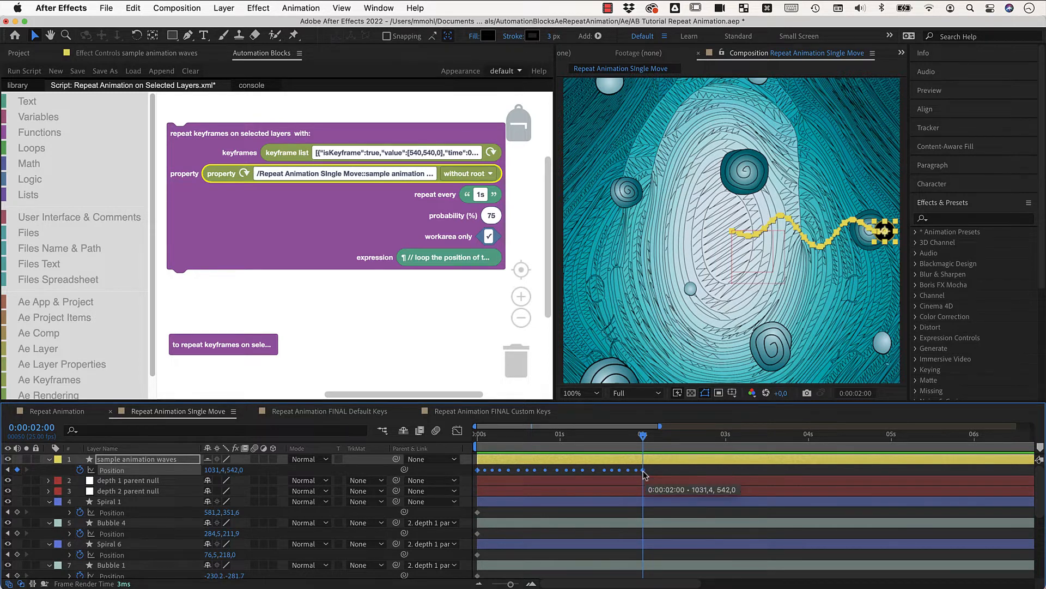
key("Page_Down")
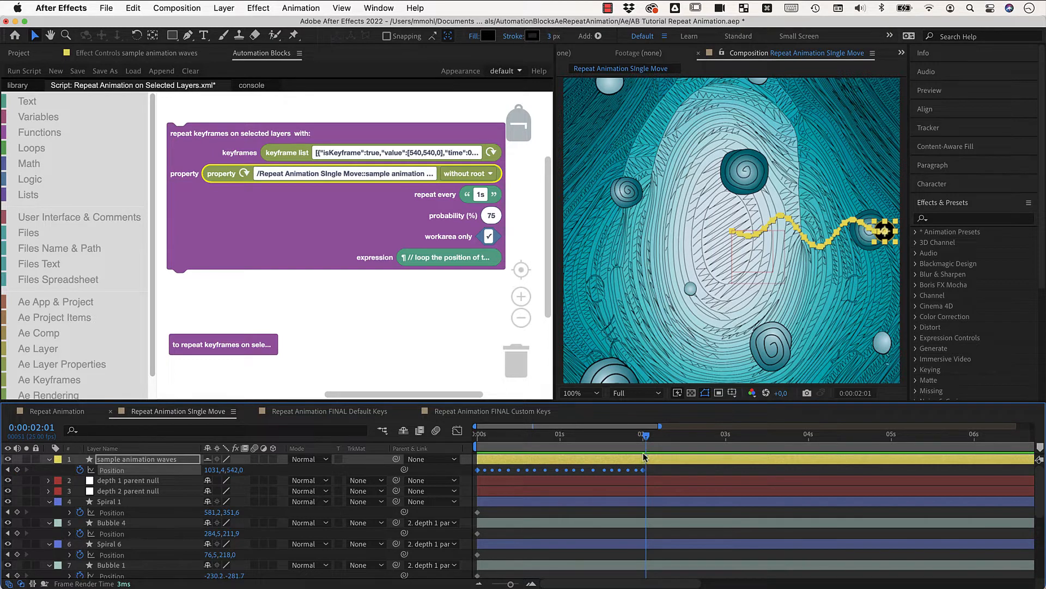
key("super+v")
mouse_move(645, 440)
left_mouse_down()
mouse_move(815, 443)
mouse_move(462, 436)
mouse_move(647, 445)
left_mouse_up()
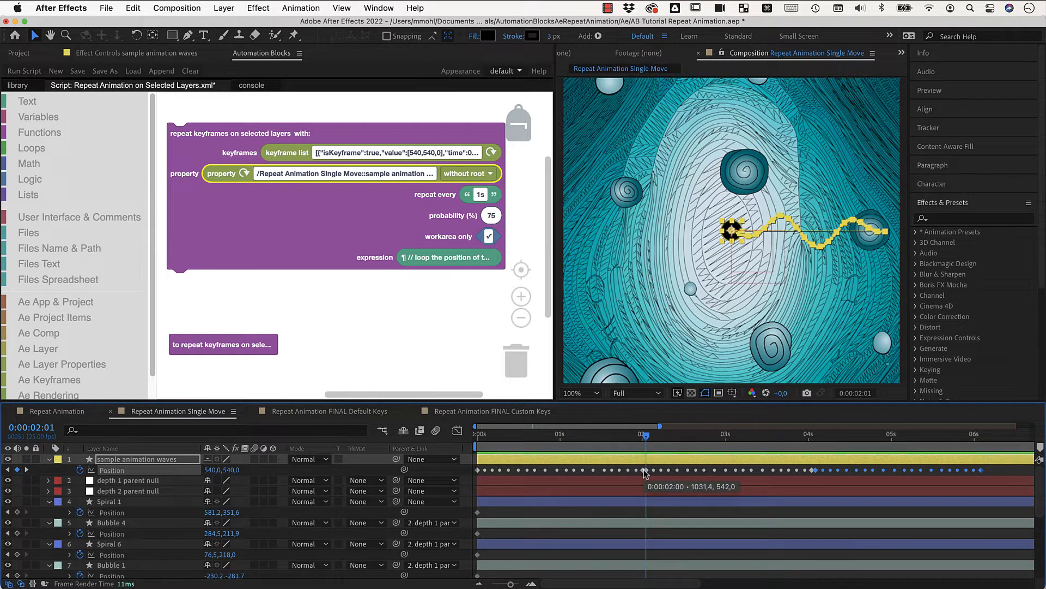
left_click_drag(648, 441, 805, 452)
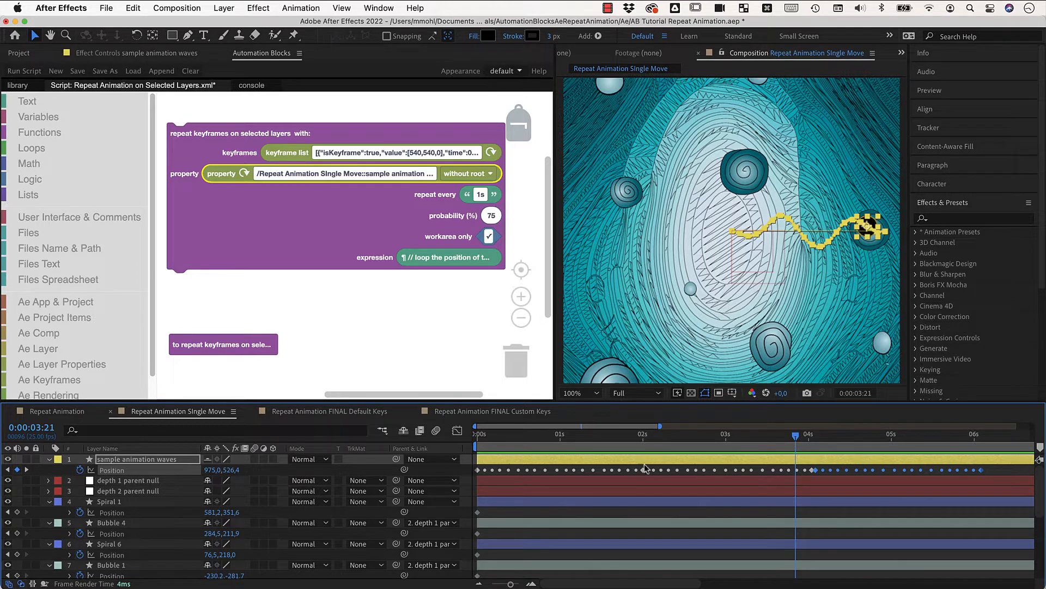
- Undo the pasted copies of the sample animation waves Position keyframes and scrub through the single wave move
mouse_move(645, 469)
key("super+z")
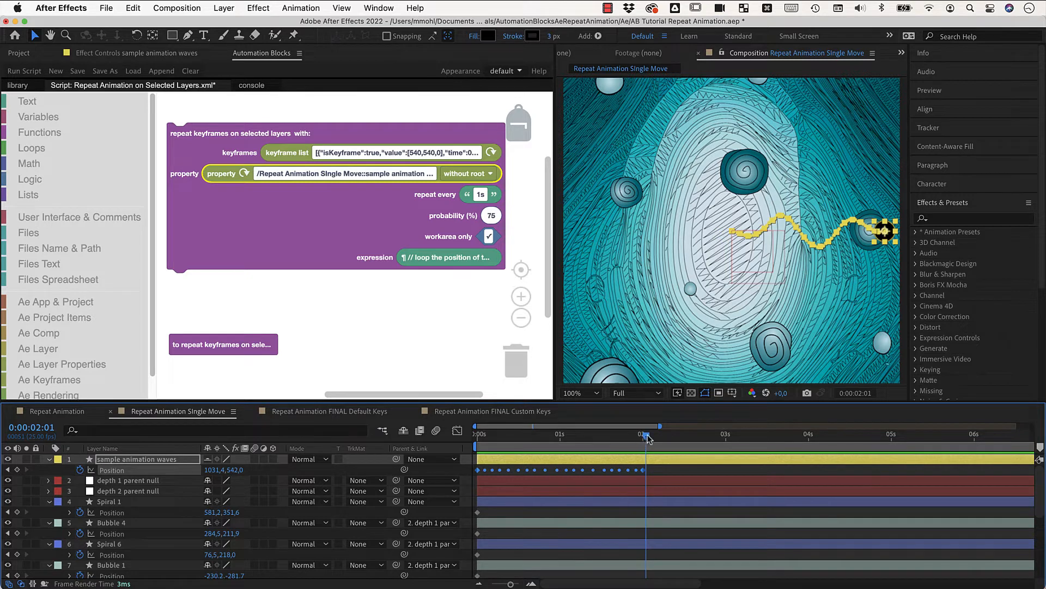
left_click_drag(645, 437, 644, 437)
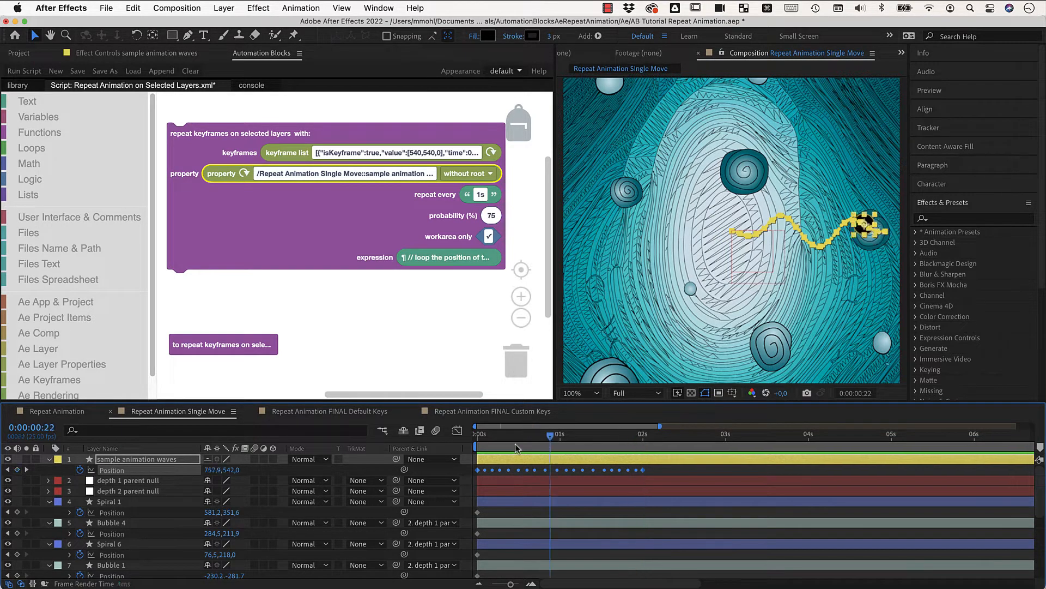
left_click_drag(642, 438, 727, 439)
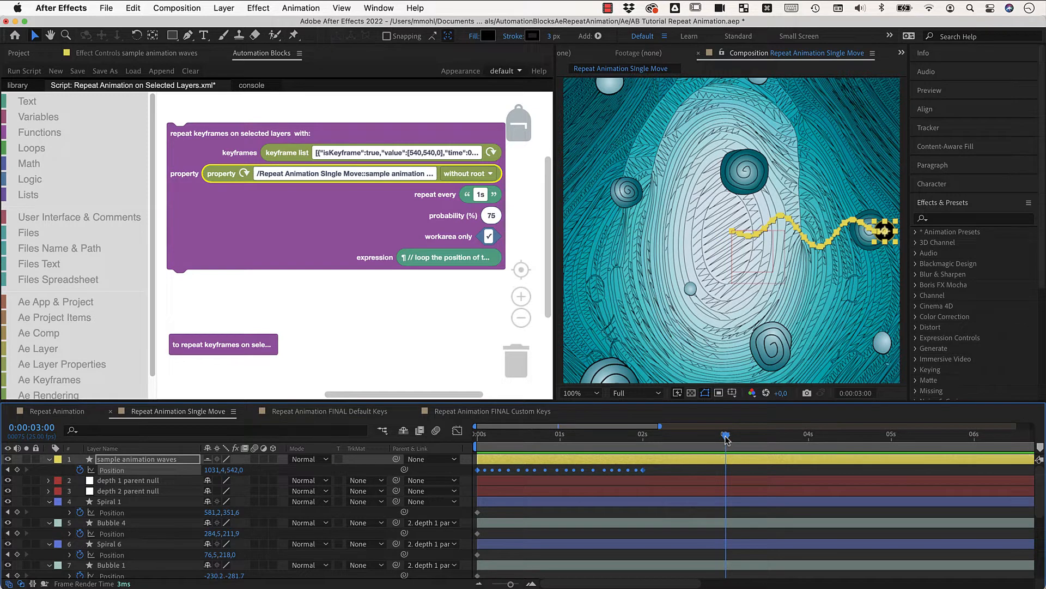
- Set the repeat every interval in the repeat keyframes block to 2s
left_click(481, 194)
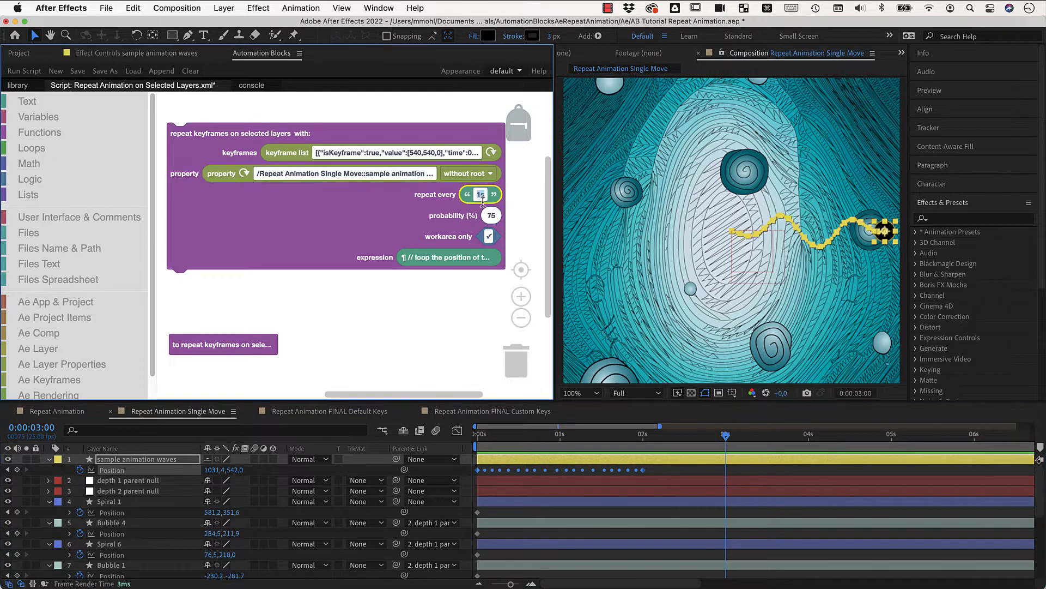
type("50 frames")
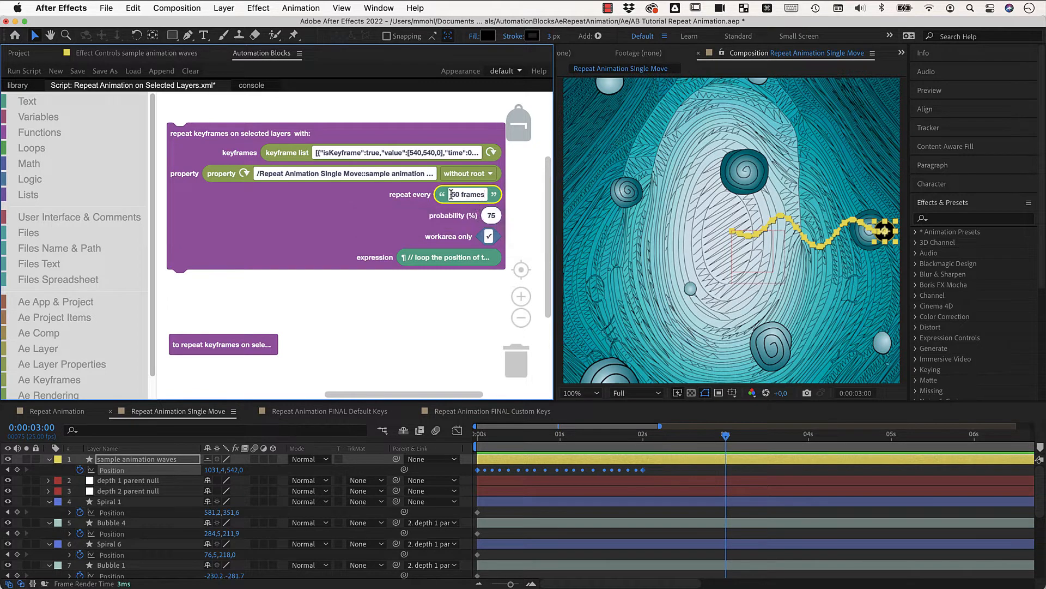
double_click(470, 196)
type("2s")
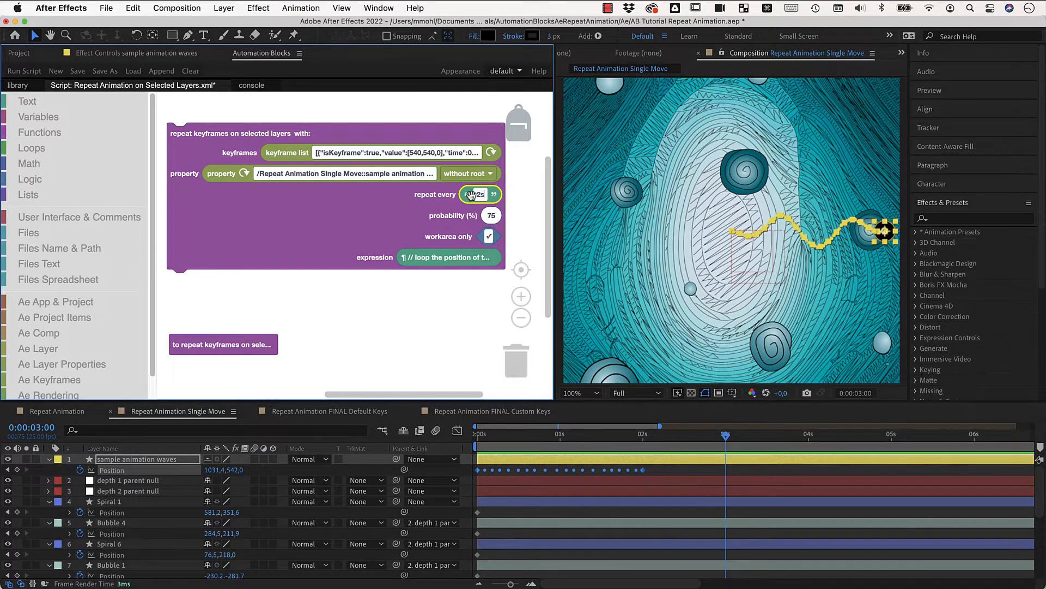
left_click(376, 212)
- Scrub the timeline through the two-second wave and beyond, and set the repeat probability to 100%
left_click_drag(507, 436, 465, 437)
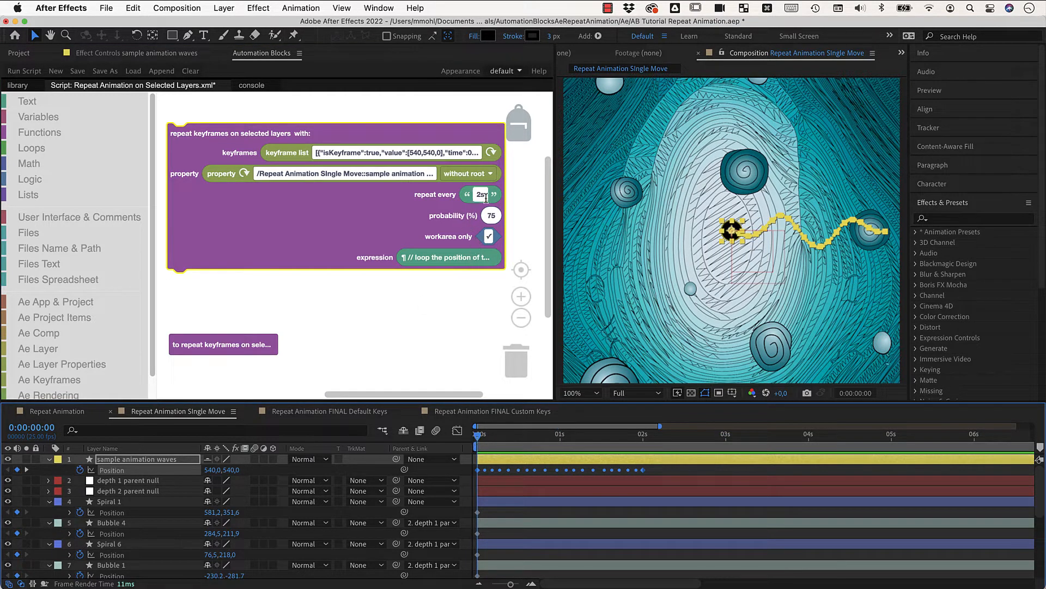
left_click(640, 440)
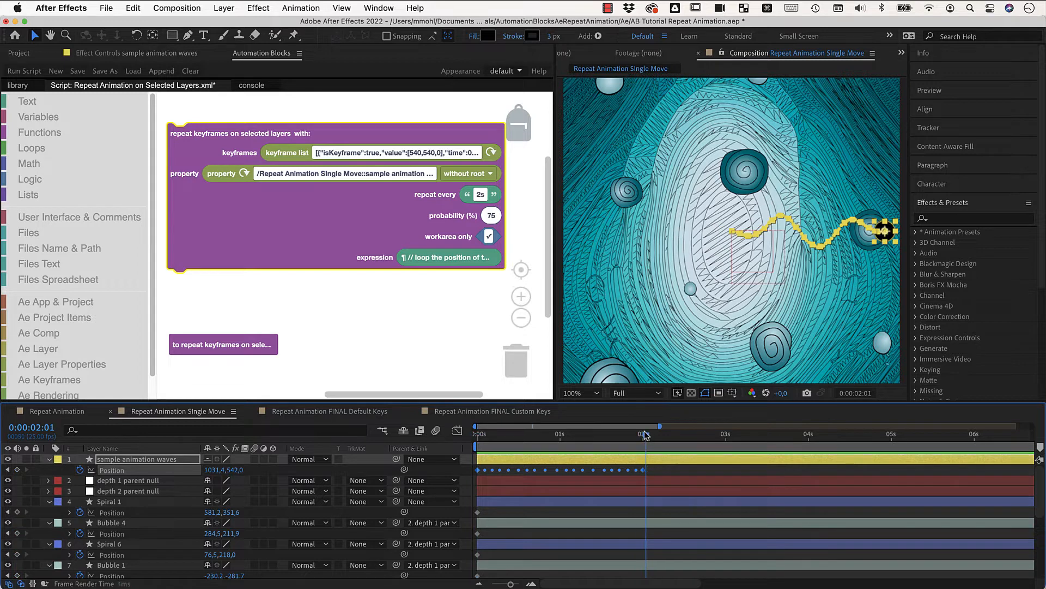
left_click(826, 439)
left_click_drag(825, 439, 970, 441)
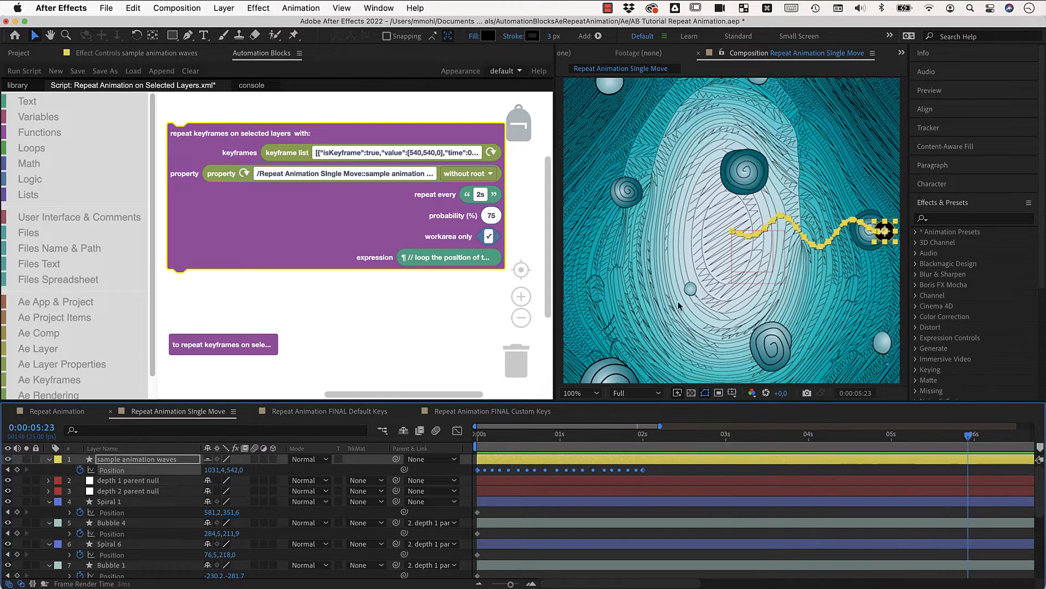
left_click(492, 216)
type("100")
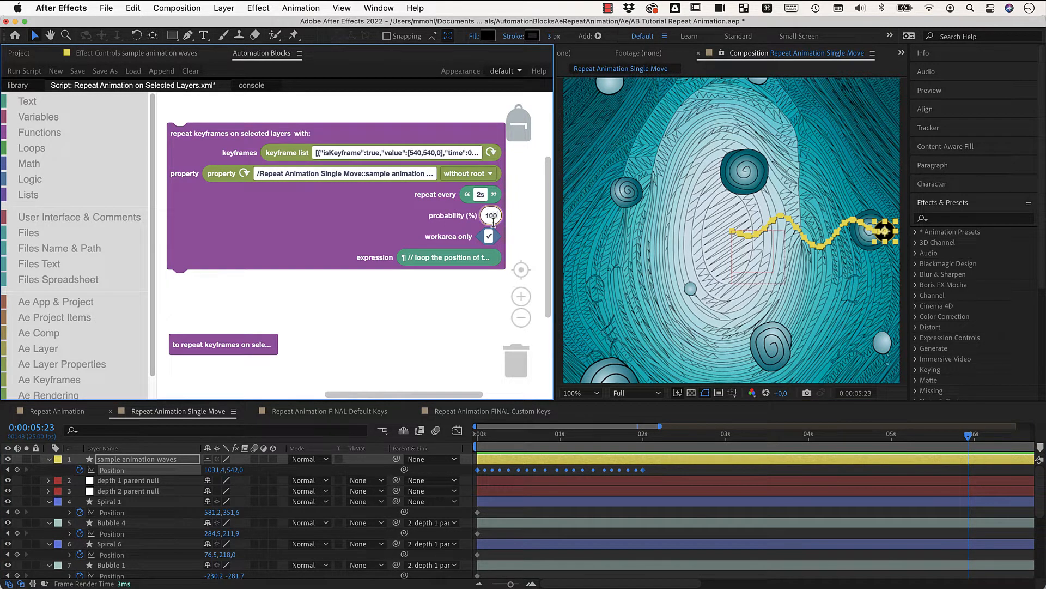
left_click(397, 218)
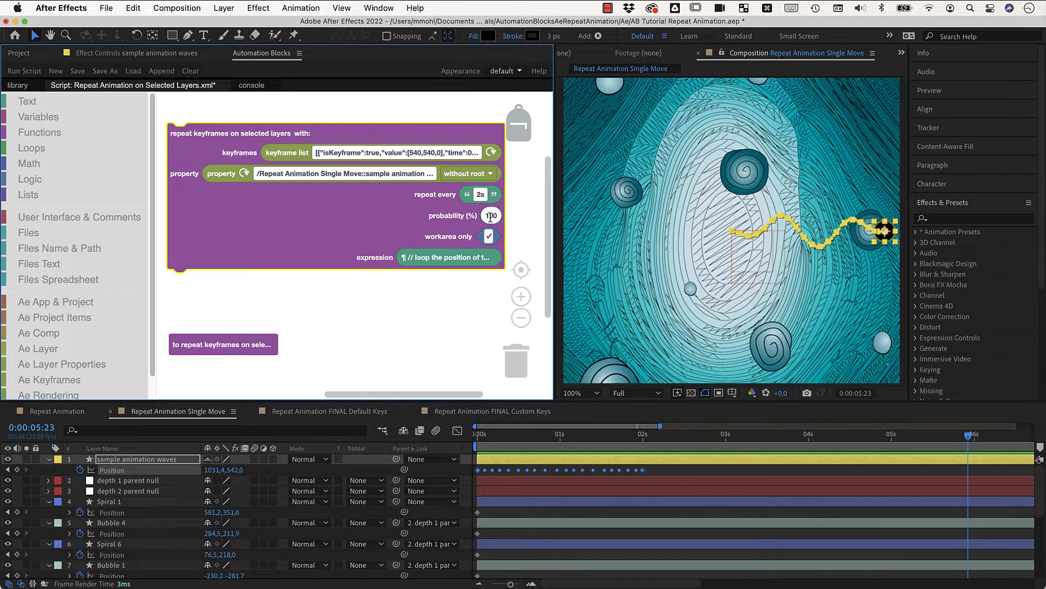
- Run the script on all layers from Spiral 1 through Spiral 2 and preview the repeated wave movement
left_click(116, 502)
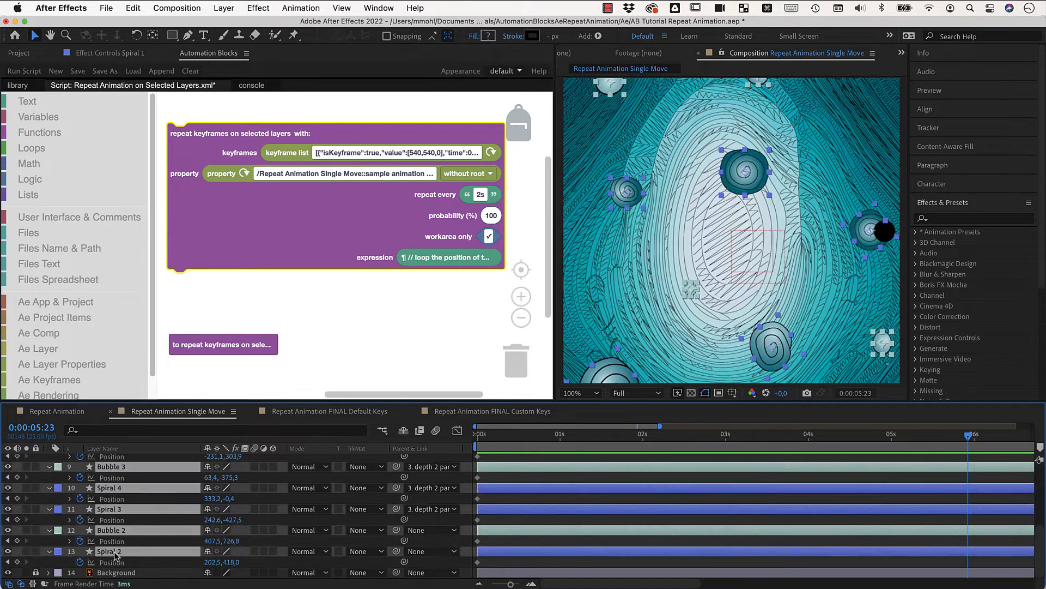
left_click(116, 563, "shift")
left_click(24, 70)
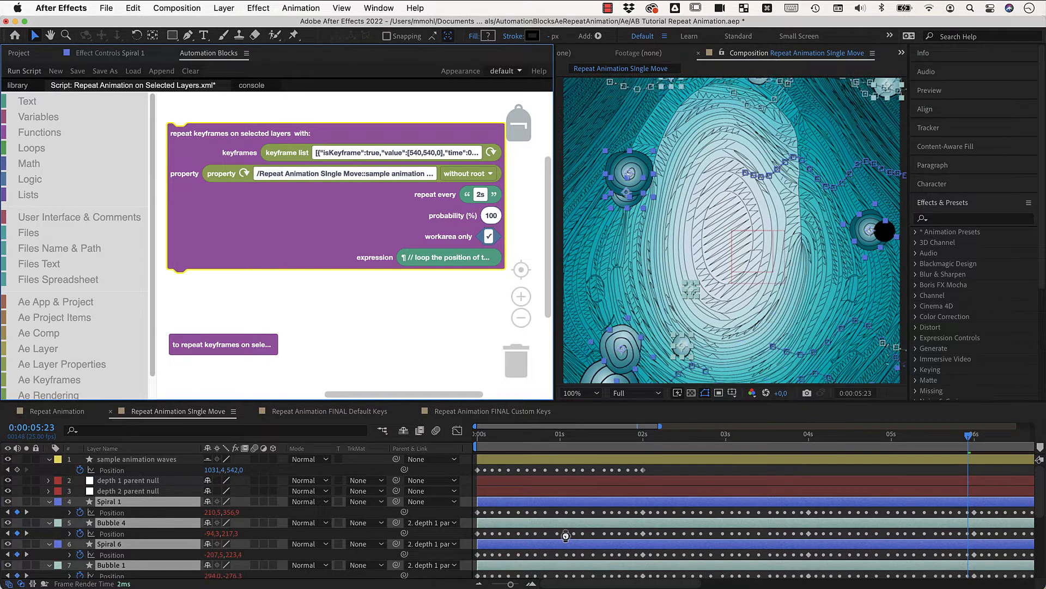
key("space")
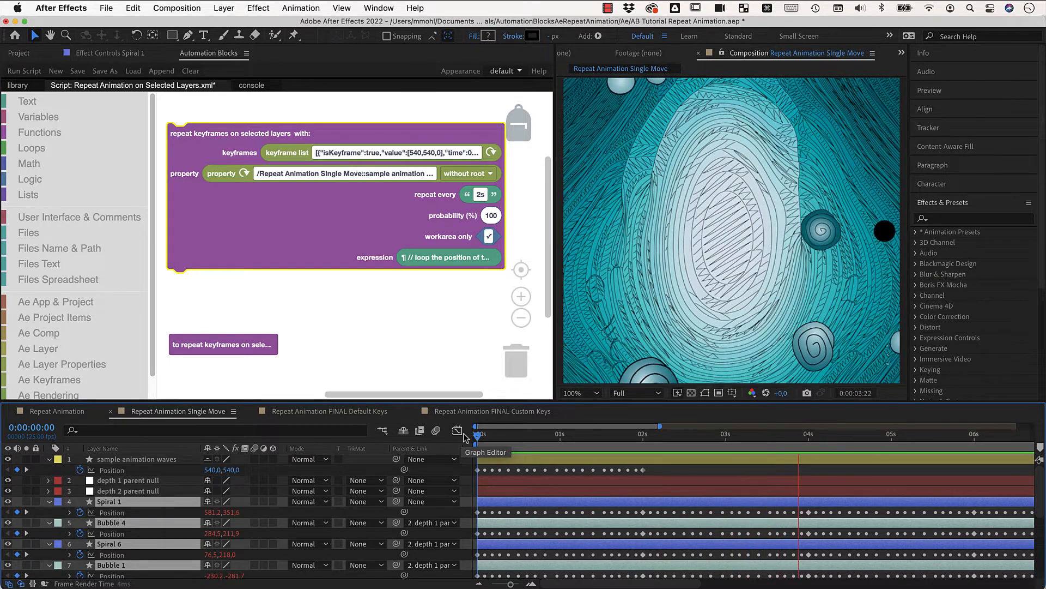
left_click_drag(477, 436, 521, 459)
scroll(521, 458, "right", 3)
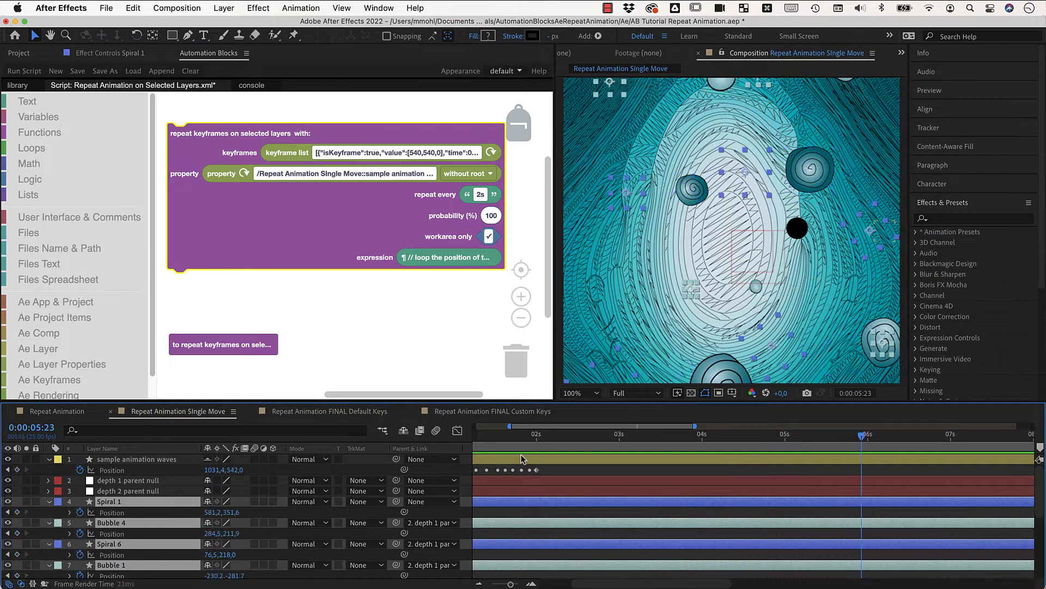
- Set the repeat probability to 75% and run the script on the selected spiral and bubble layers
left_click(491, 214)
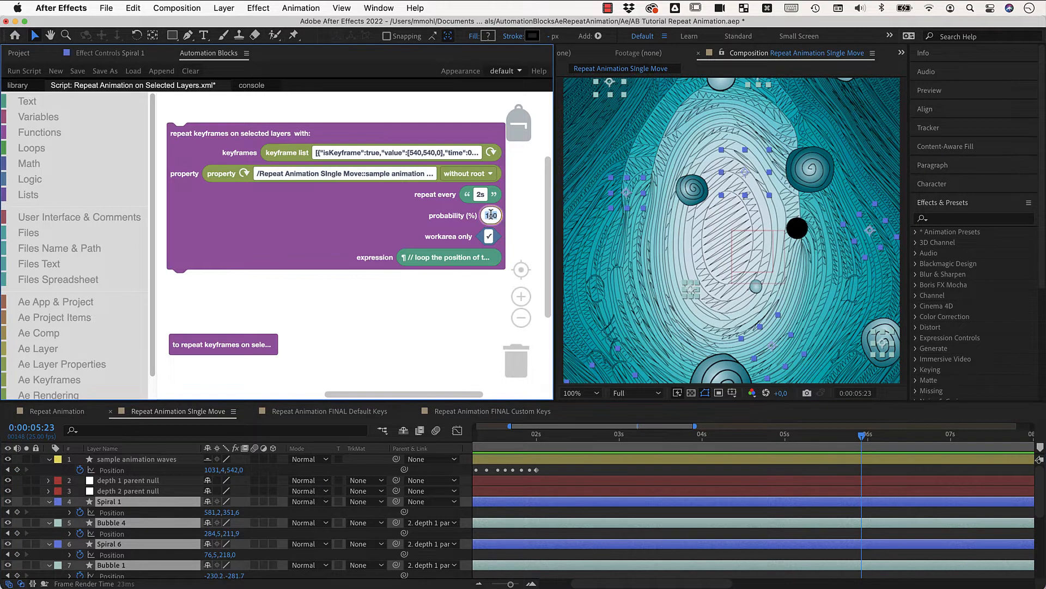
key("BackSpace")
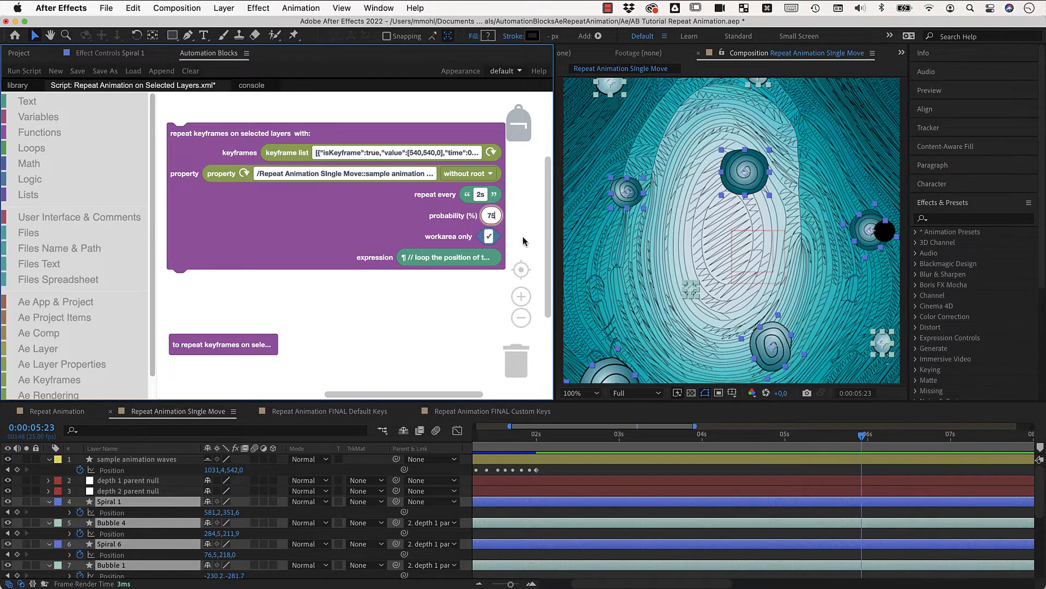
left_click(31, 73)
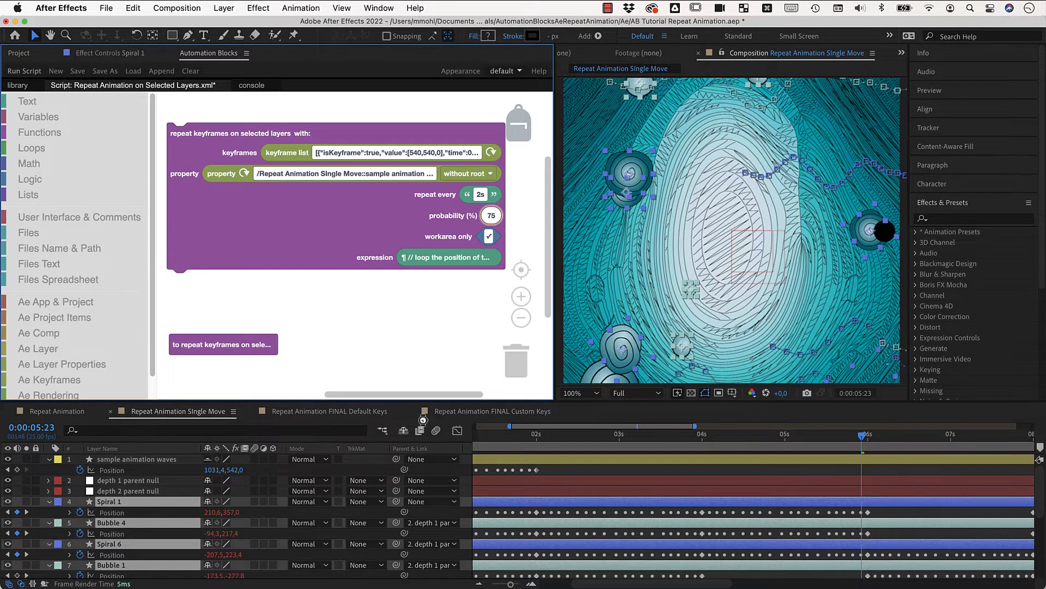
- Examine the gaps between the repeated Position keyframes on the spiral and bubble layers and preview the animation from the start
scroll(819, 493, "down", 5)
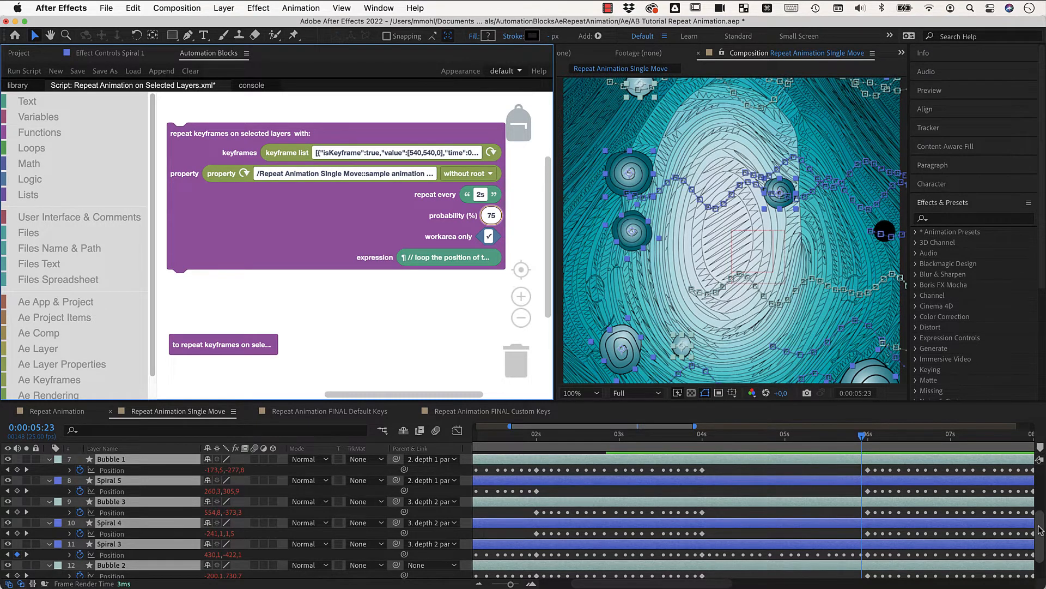
left_click_drag(1041, 526, 1040, 550)
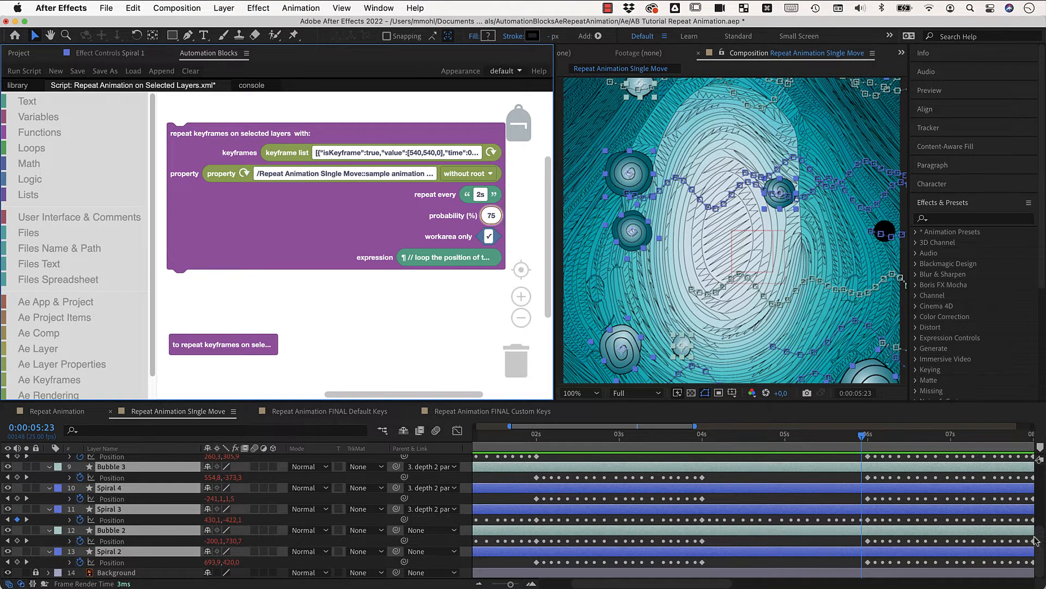
scroll(1019, 518, "up", 5)
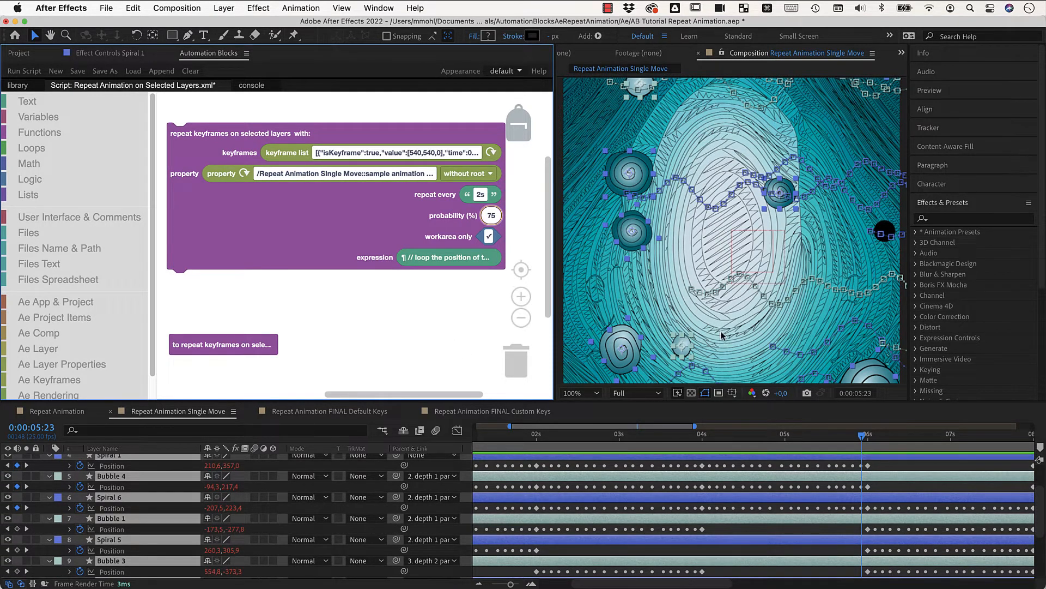
left_click_drag(763, 436, 453, 442)
key("space")
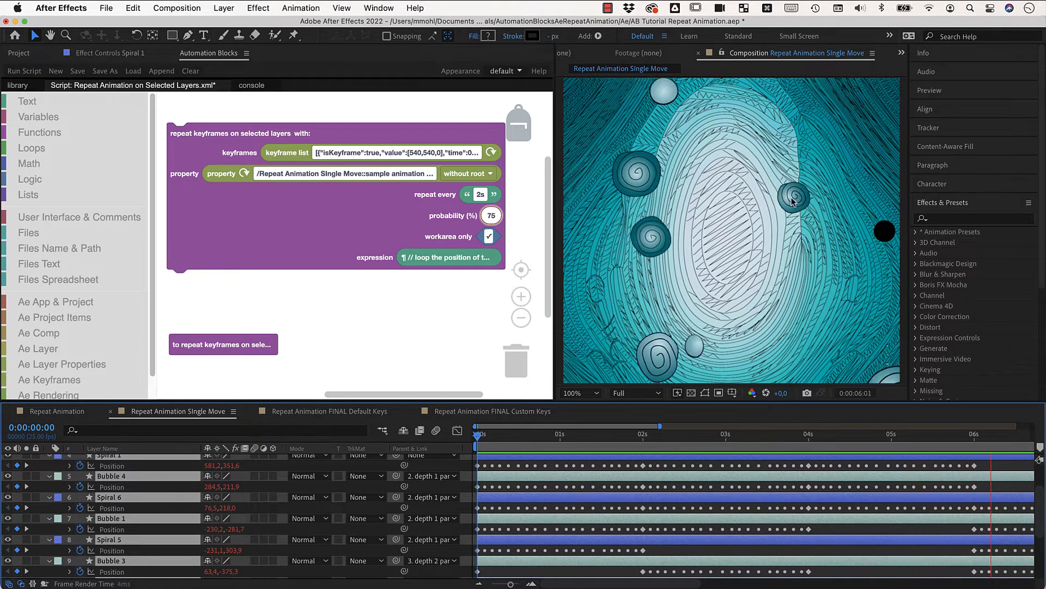
key("space")
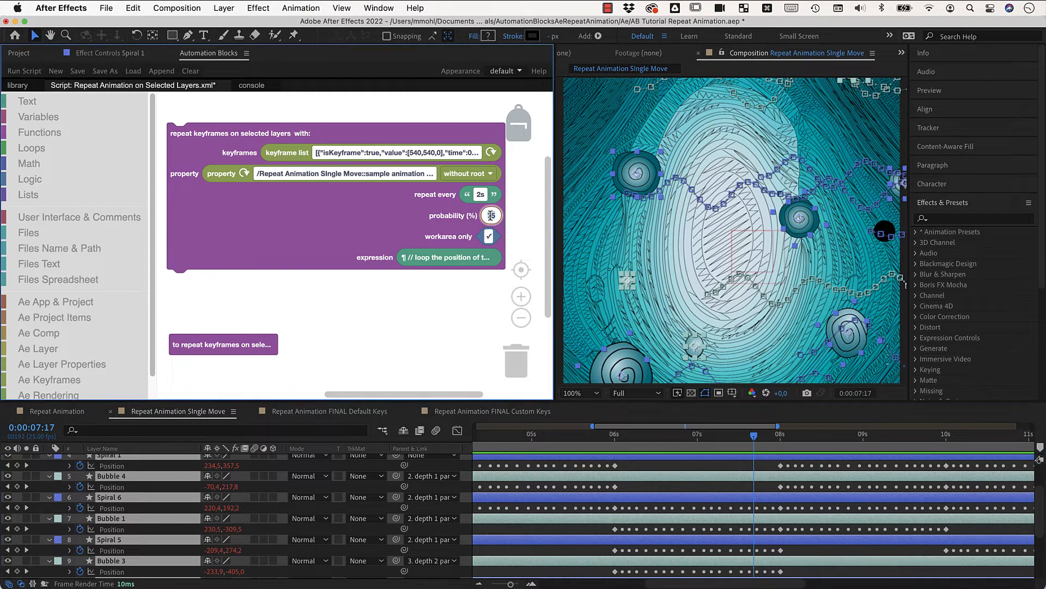
- Set the repeat probability back to 100% and undo the script's keyframes on the selected layers
type("100")
left_click(384, 221)
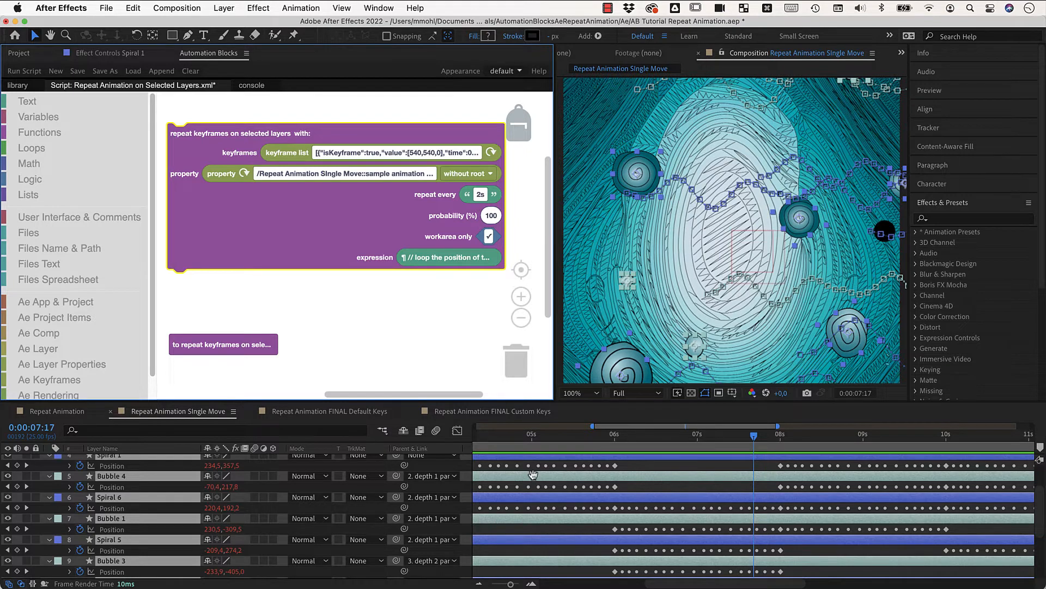
key("super+z")
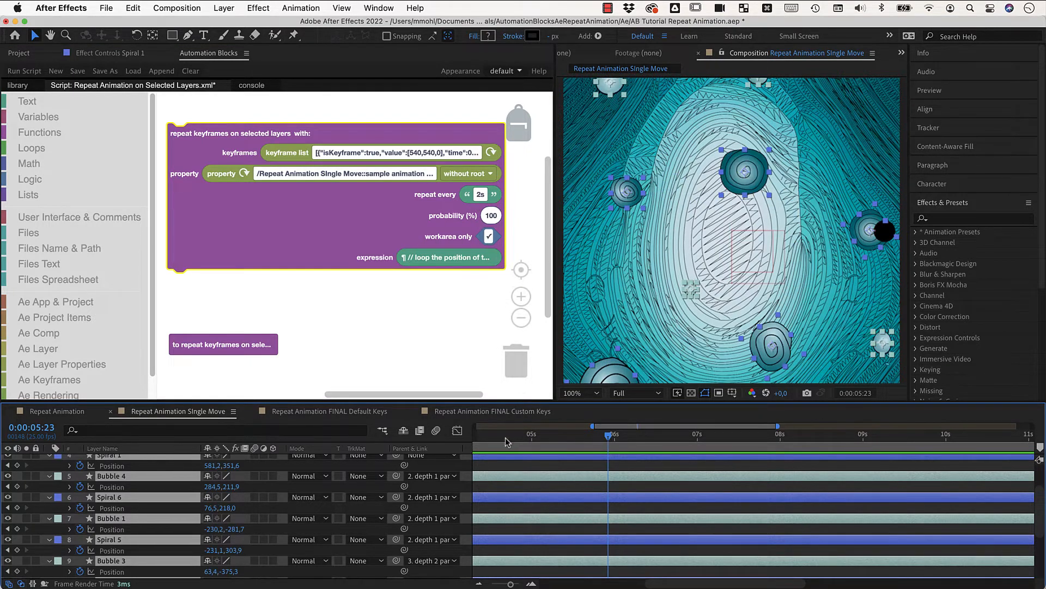
- Move the selected spiral and bubble layers horizontally out of the frame at 0:00:05:23, and undo the move
left_click_drag(511, 584, 480, 584)
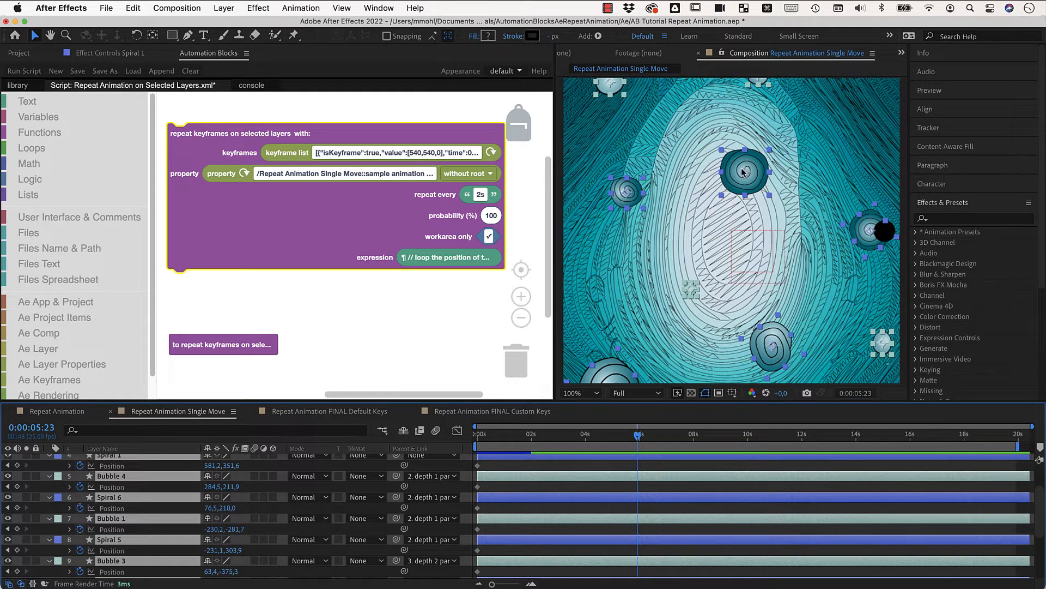
left_click_drag(743, 173, 1045, 174)
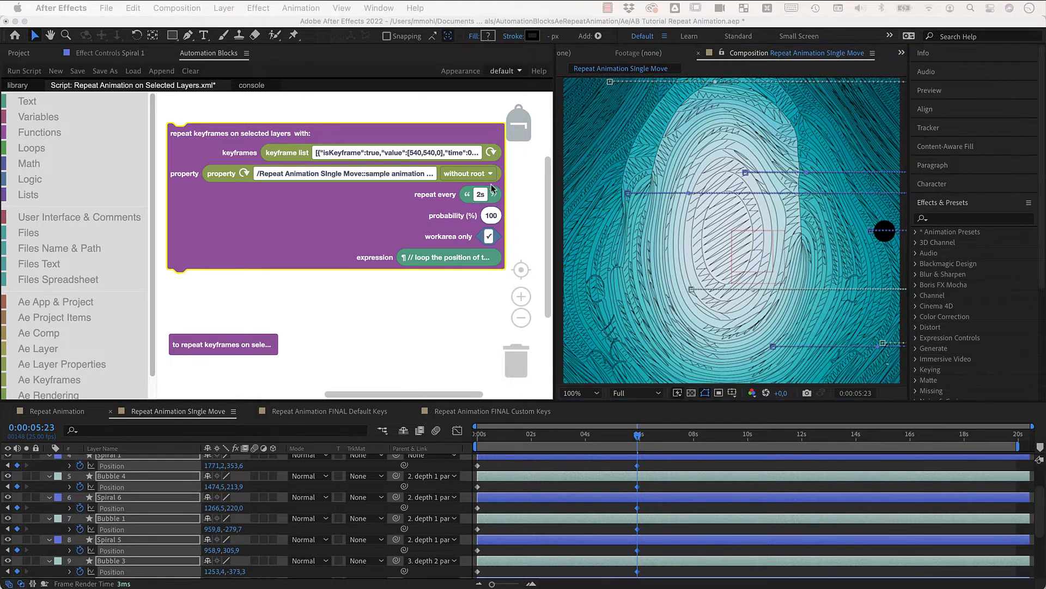
left_click(751, 175)
key("super+z")
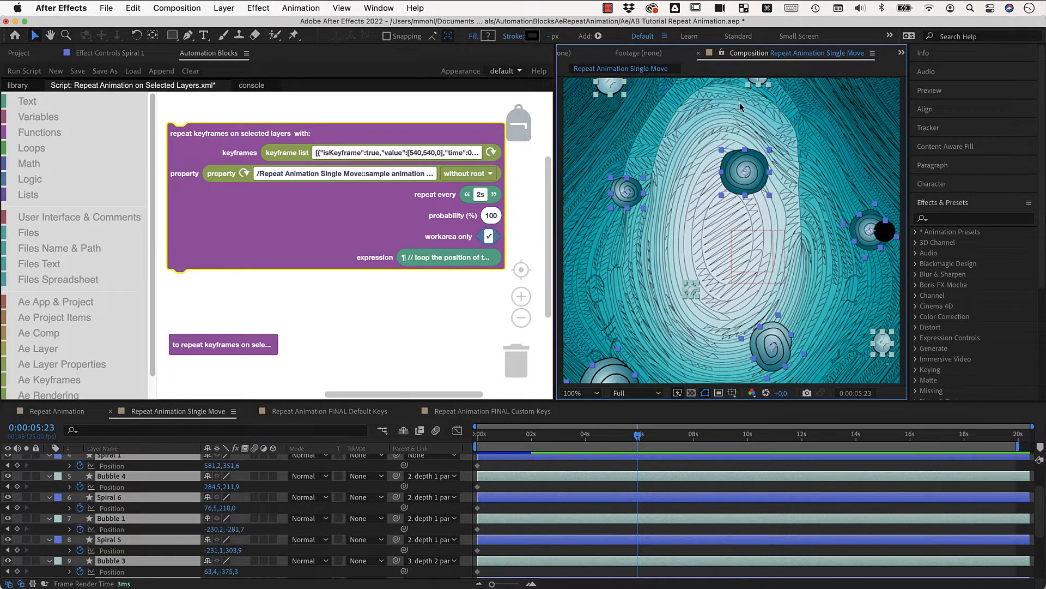
- Expand the expression block to examine its position looping code, and collapse it again
right_click(433, 263)
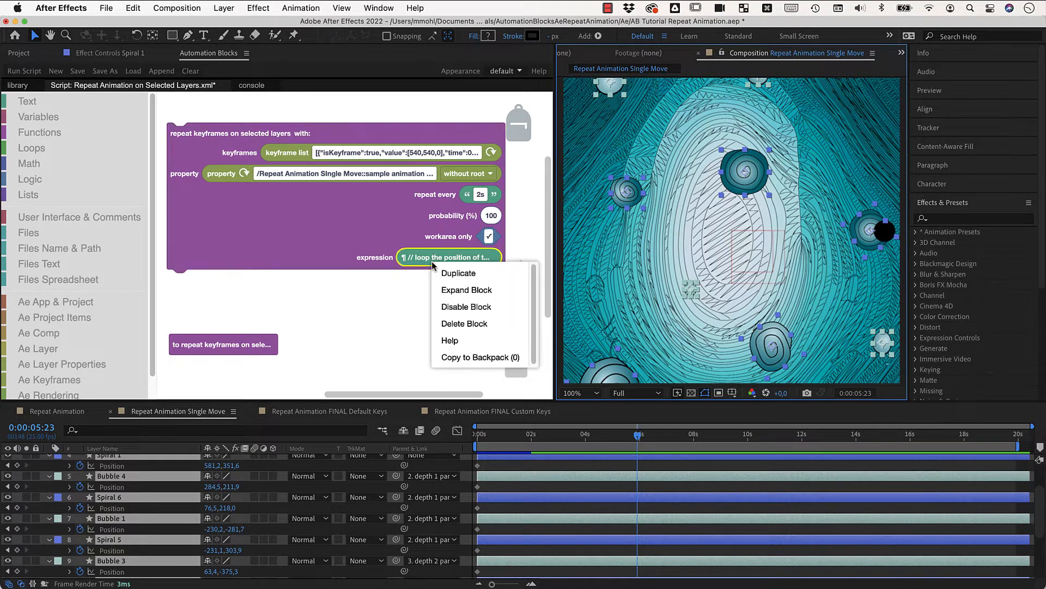
left_click(458, 289)
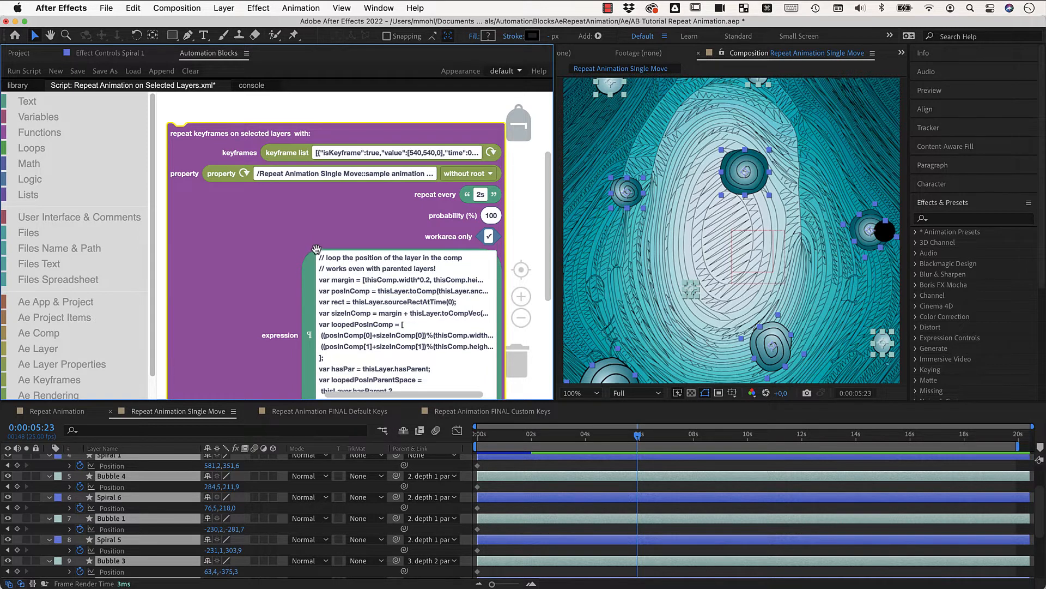
right_click(307, 275)
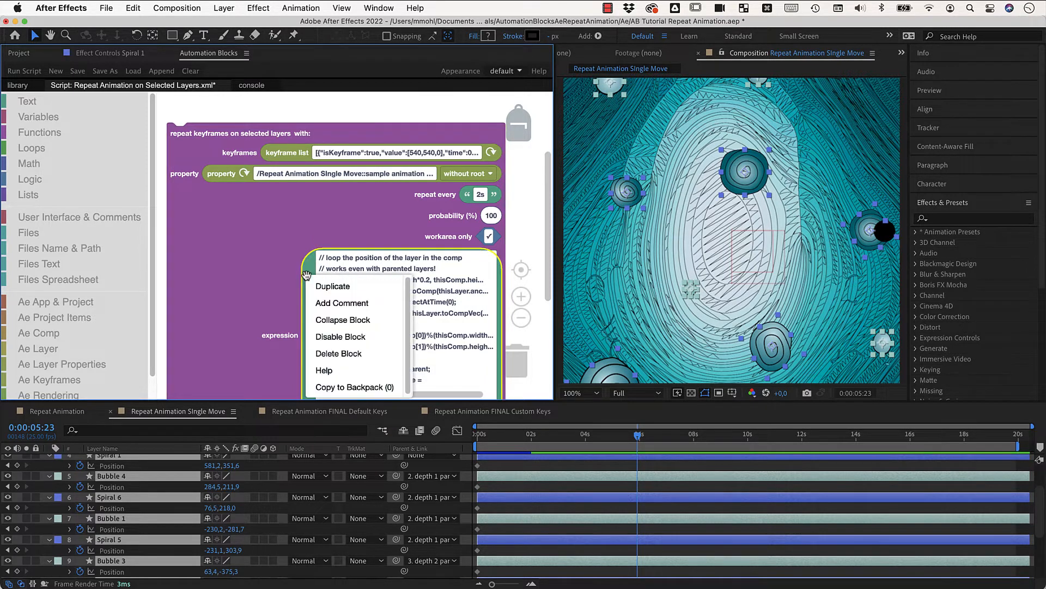
left_click(340, 320)
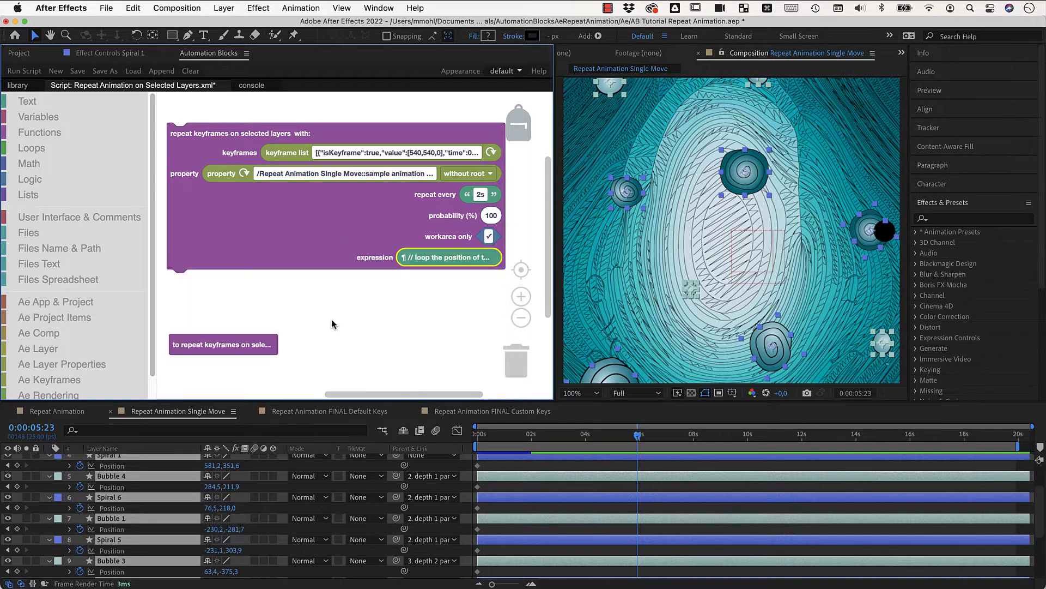
- Delete the expression block from the repeat keyframes block, and undo the deletion
left_click_drag(423, 263, 517, 360)
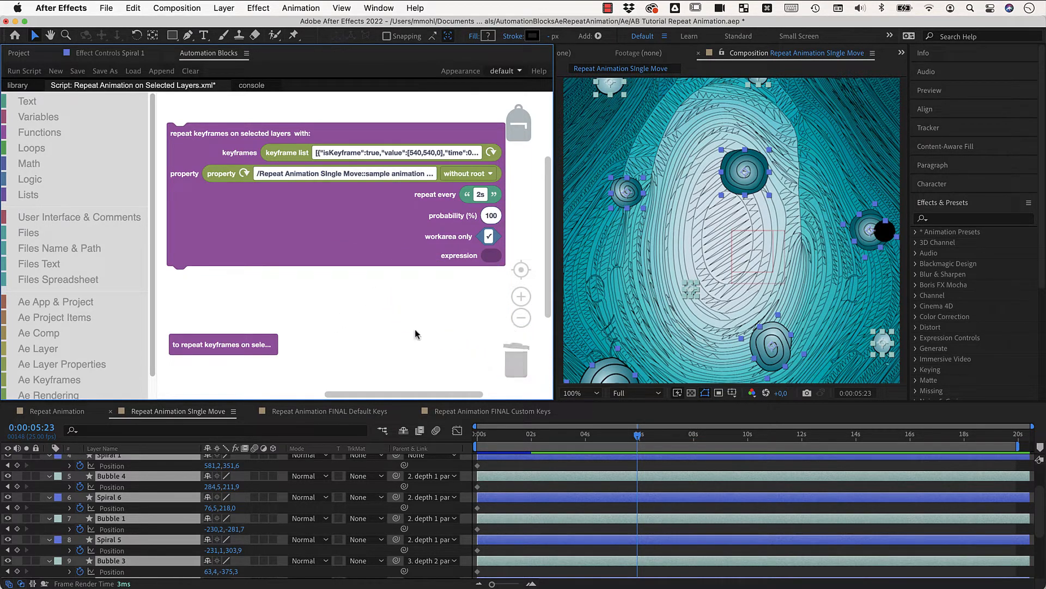
right_click(448, 296)
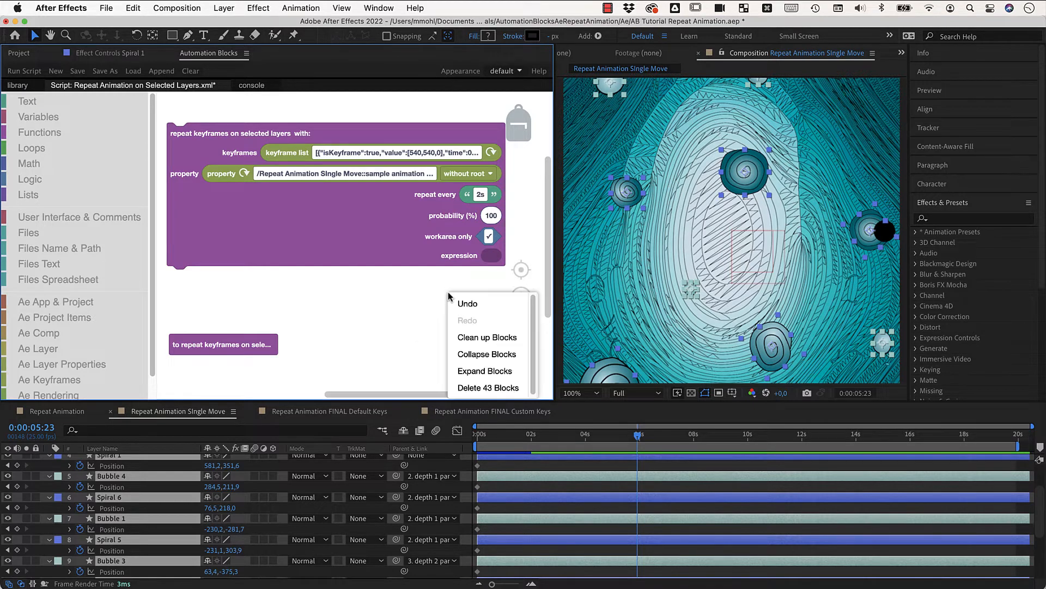
left_click(456, 302)
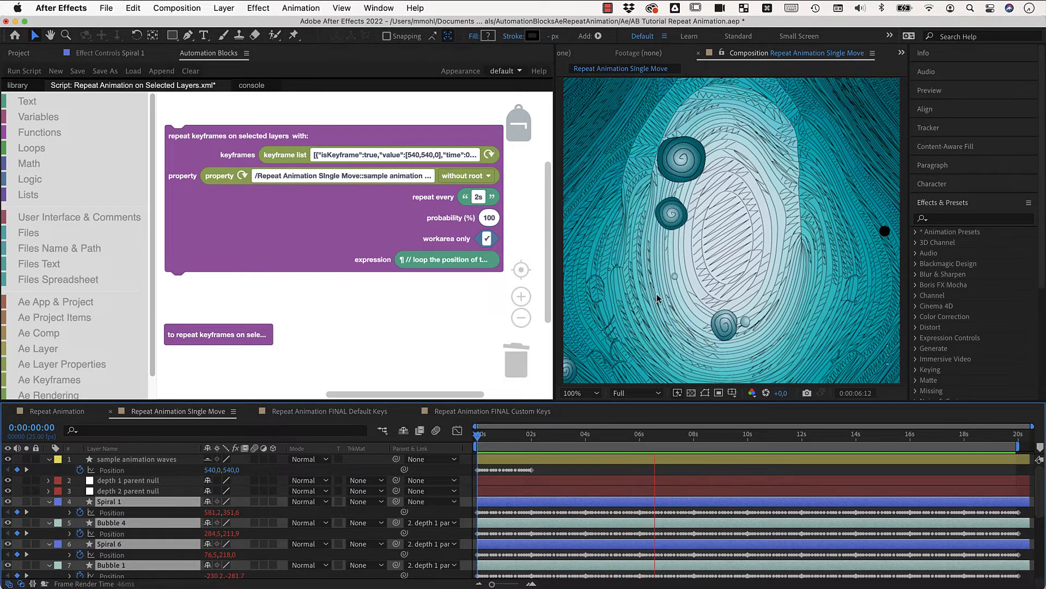
- Preview the looping animation and scrub between about 5 and 7 seconds to examine how the spirals and bubbles move
key("space")
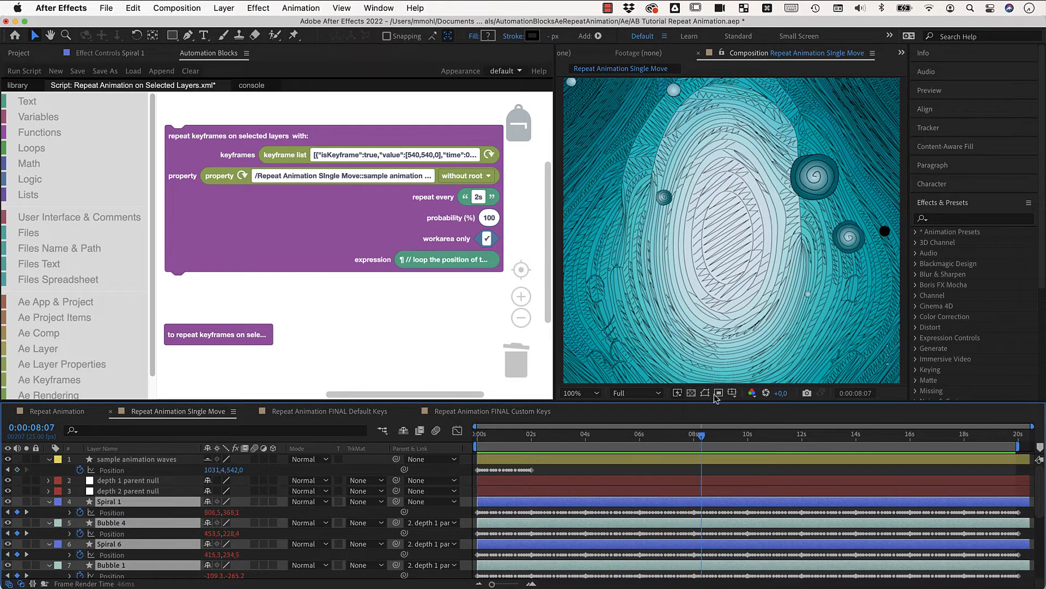
left_click(681, 436)
left_click_drag(682, 436, 670, 436)
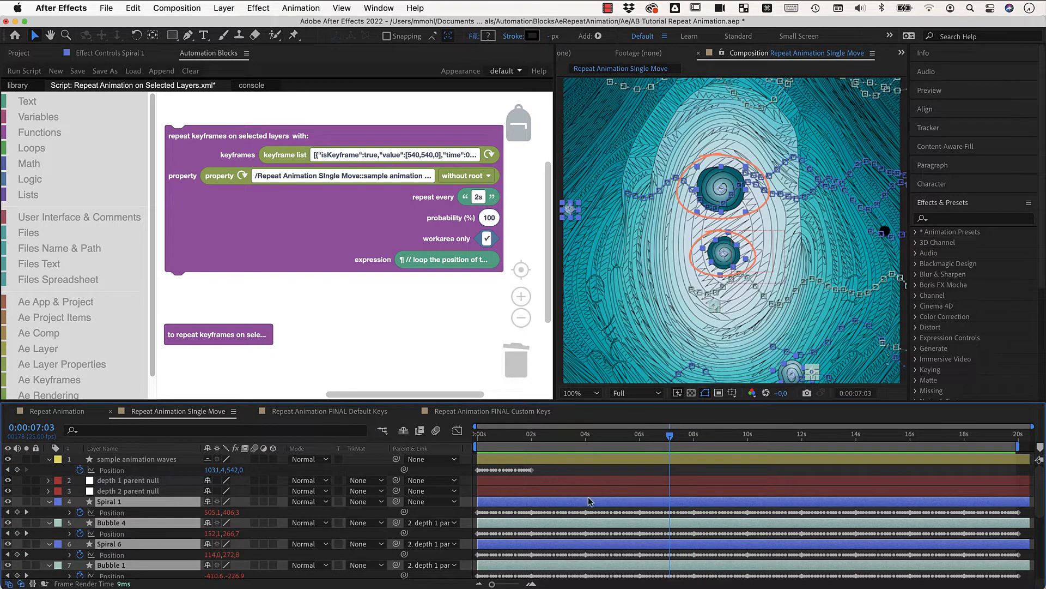
left_click_drag(669, 438, 621, 437)
key("space")
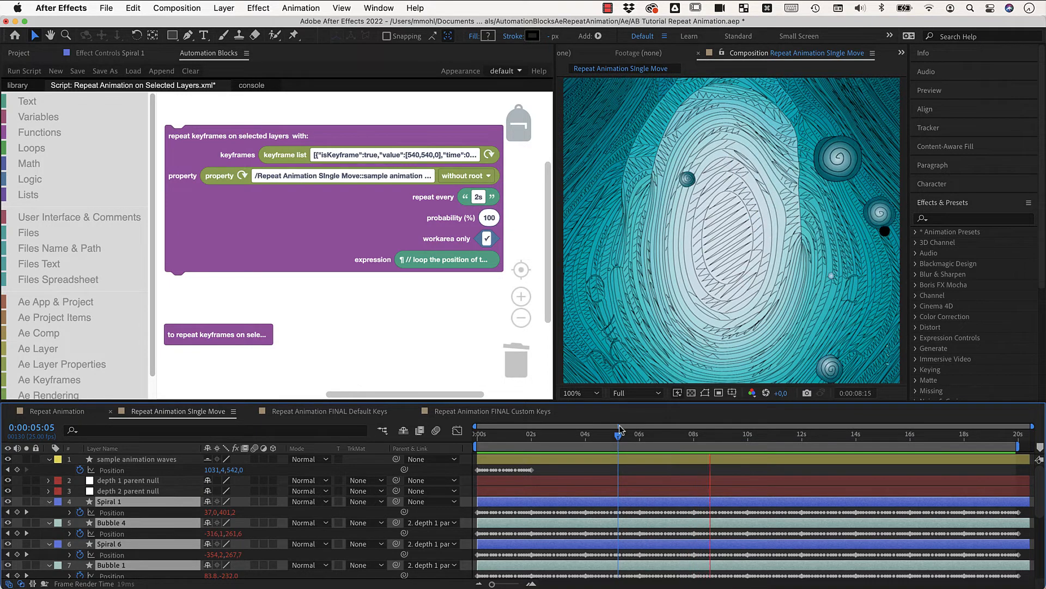
key("space")
left_click(631, 437)
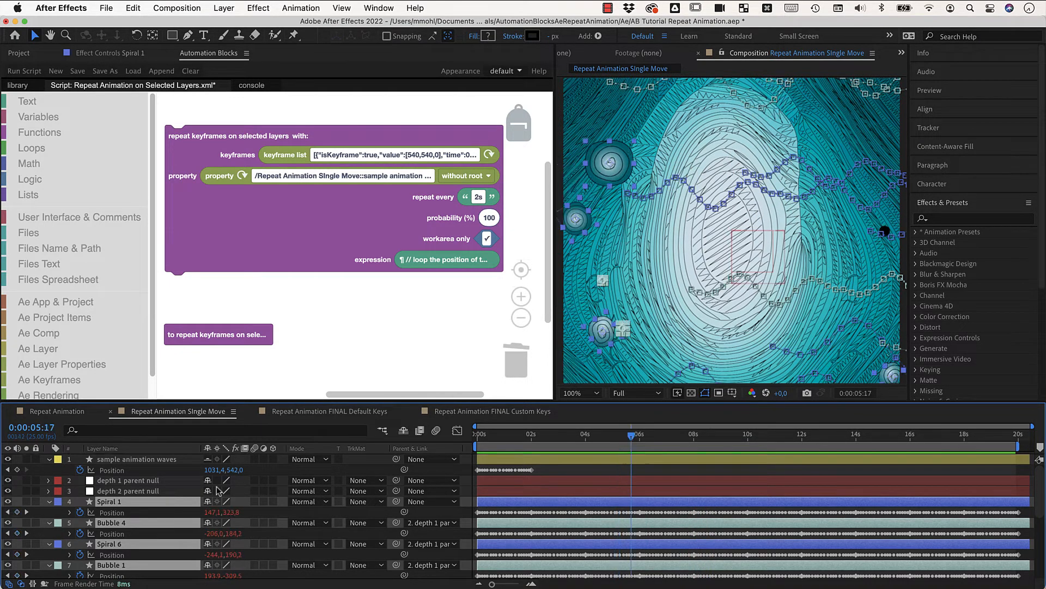
- Examine the depth 1 and depth 2 parent nulls and which spiral and bubble layers are parented to them
left_click(130, 480)
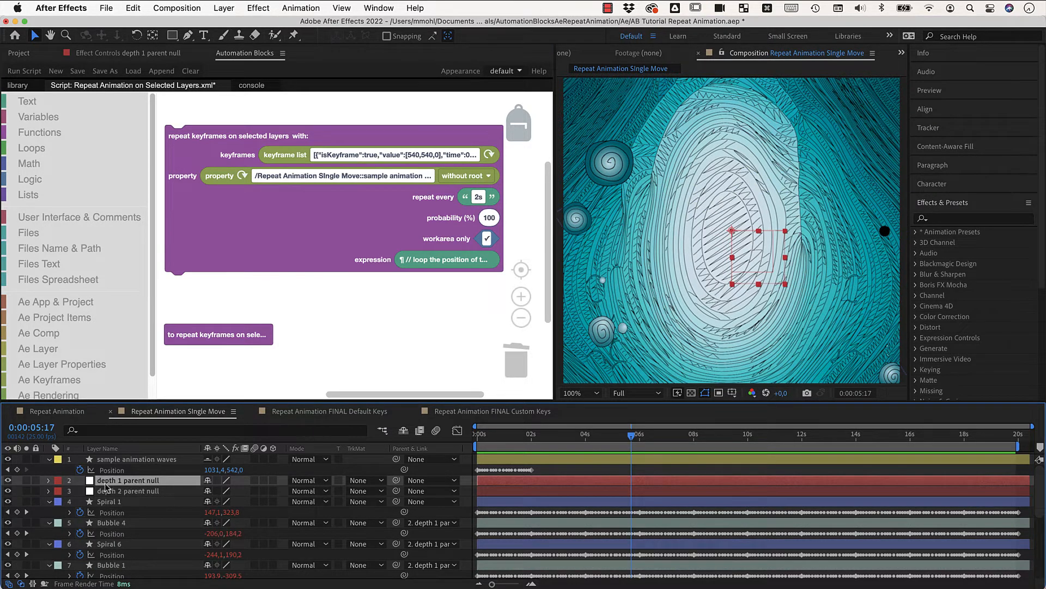
left_click(120, 491)
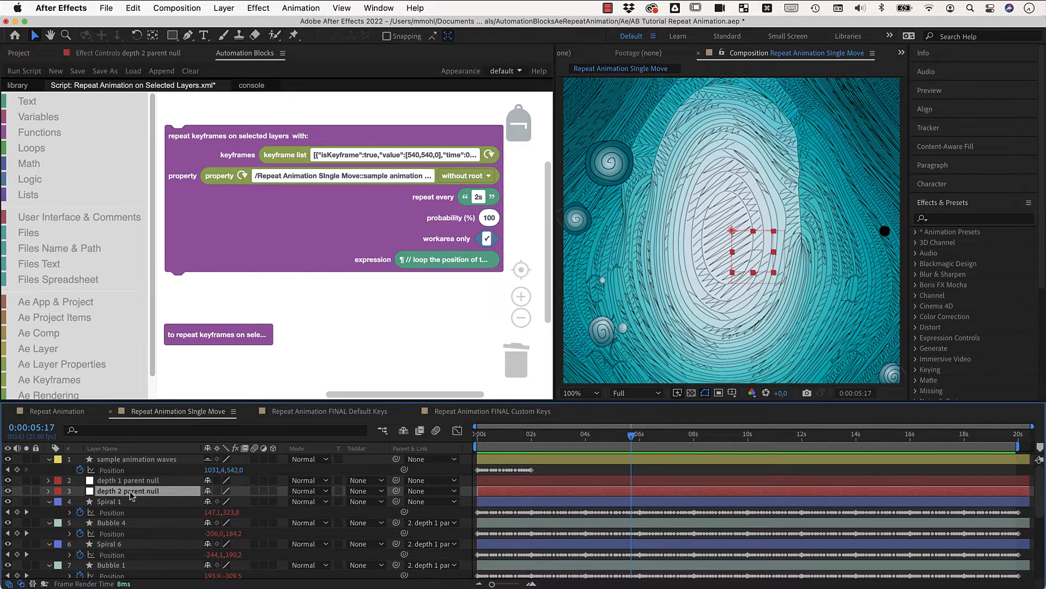
left_click(140, 480)
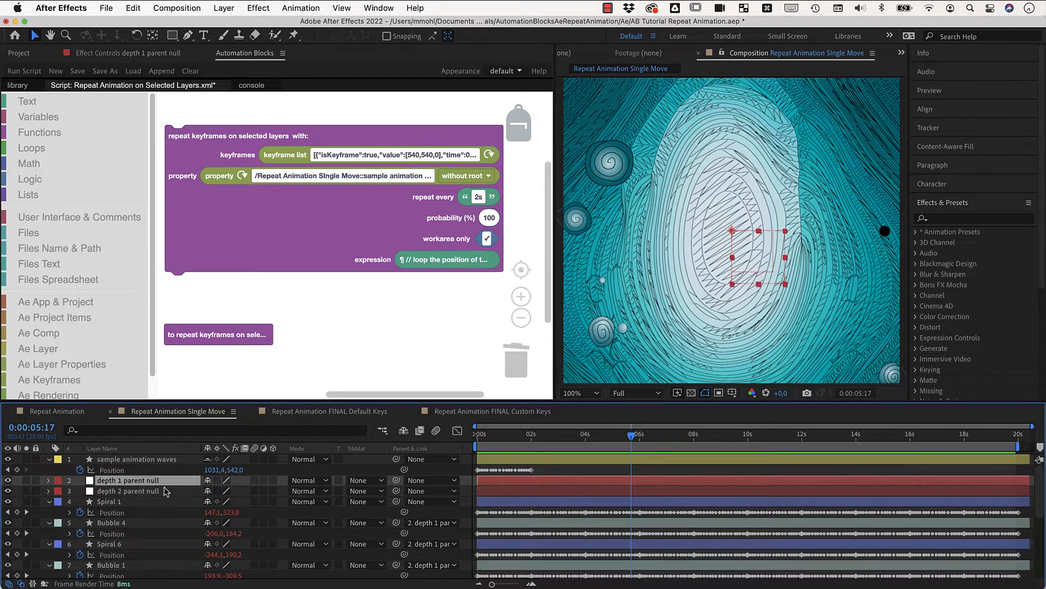
scroll(432, 553, "down", 2)
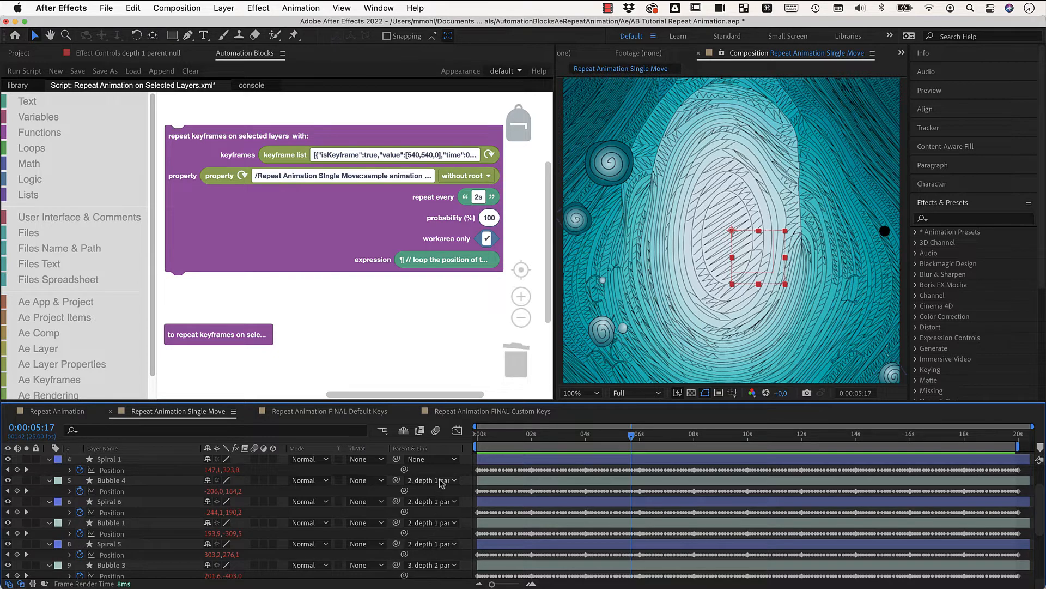
scroll(441, 482, "down", 3)
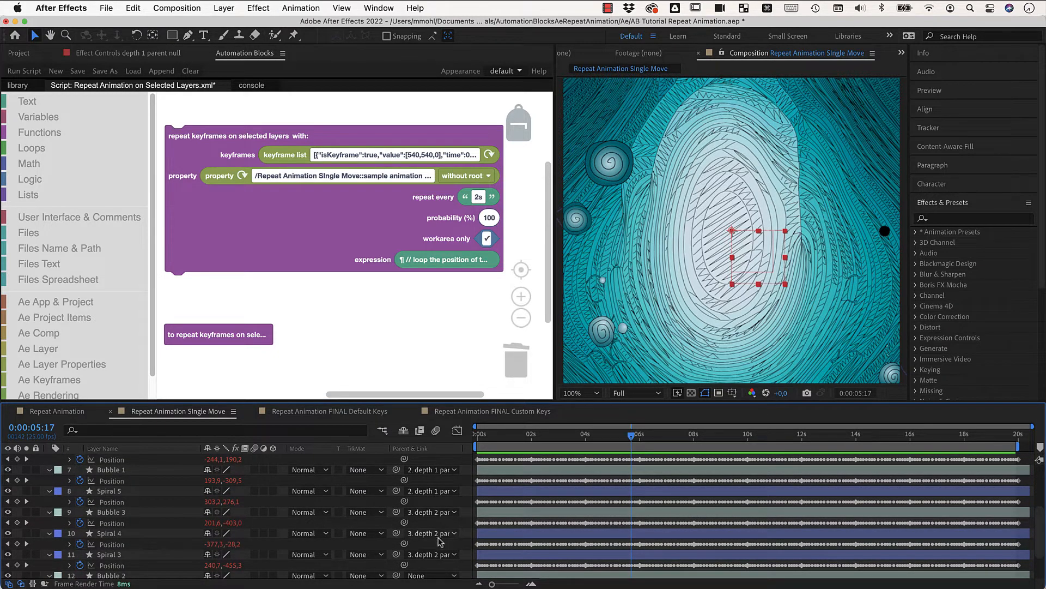
scroll(440, 517, "down", 2)
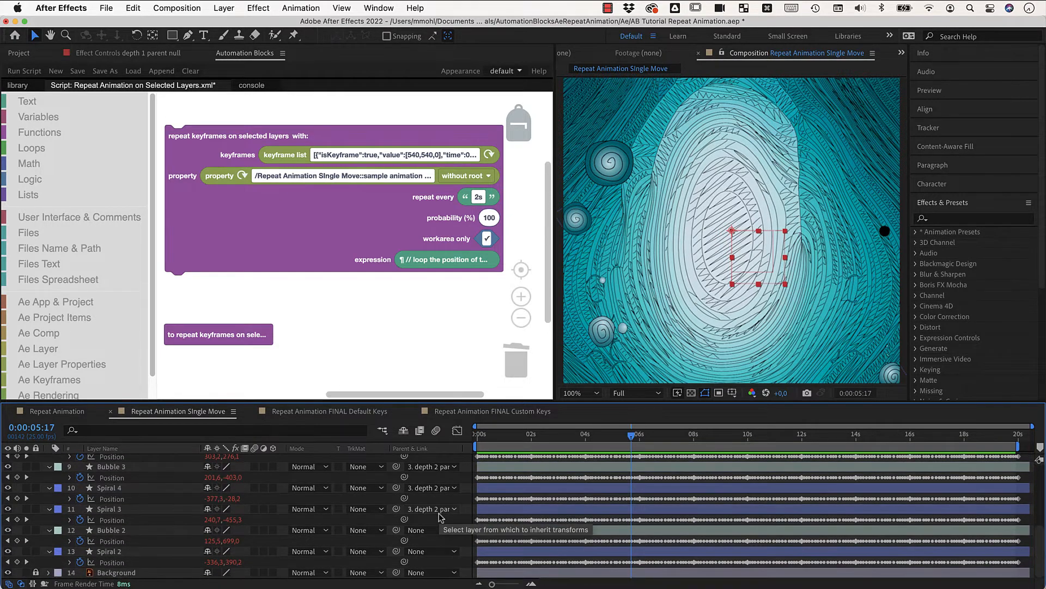
scroll(438, 545, "up", 1)
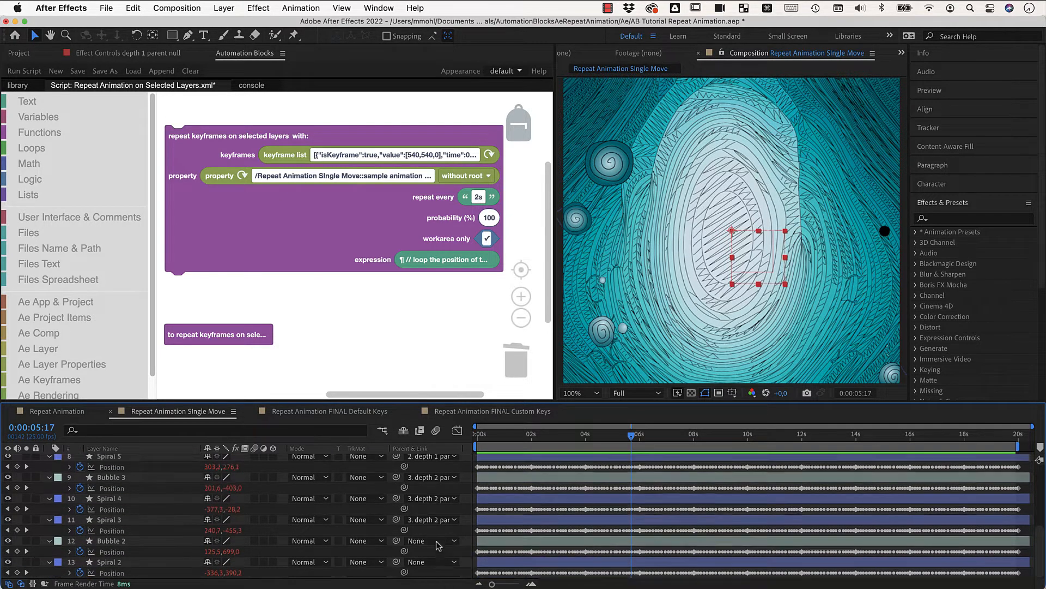
scroll(436, 545, "up", 6)
- Set the scale of both depth parent nulls to 100% and preview the animation
left_click(154, 492, "shift")
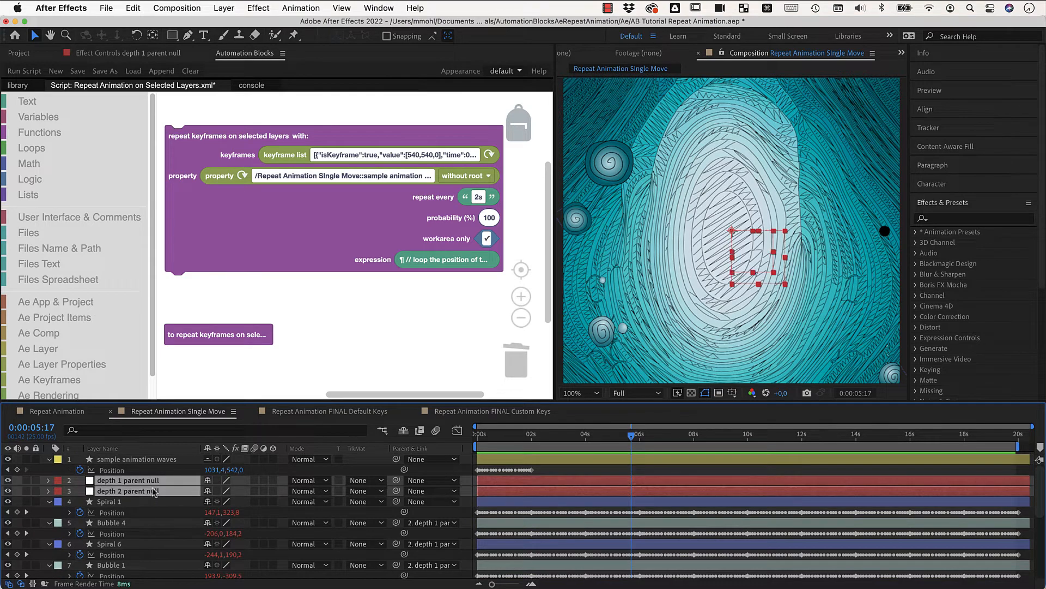
key("s")
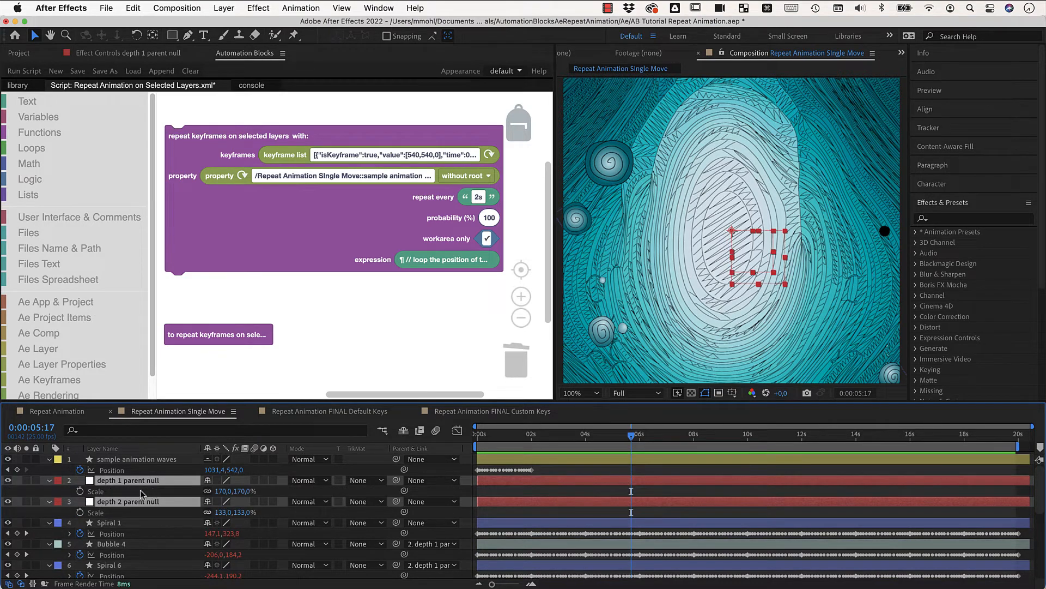
left_click(221, 491)
type("100")
key("Return")
key("space")
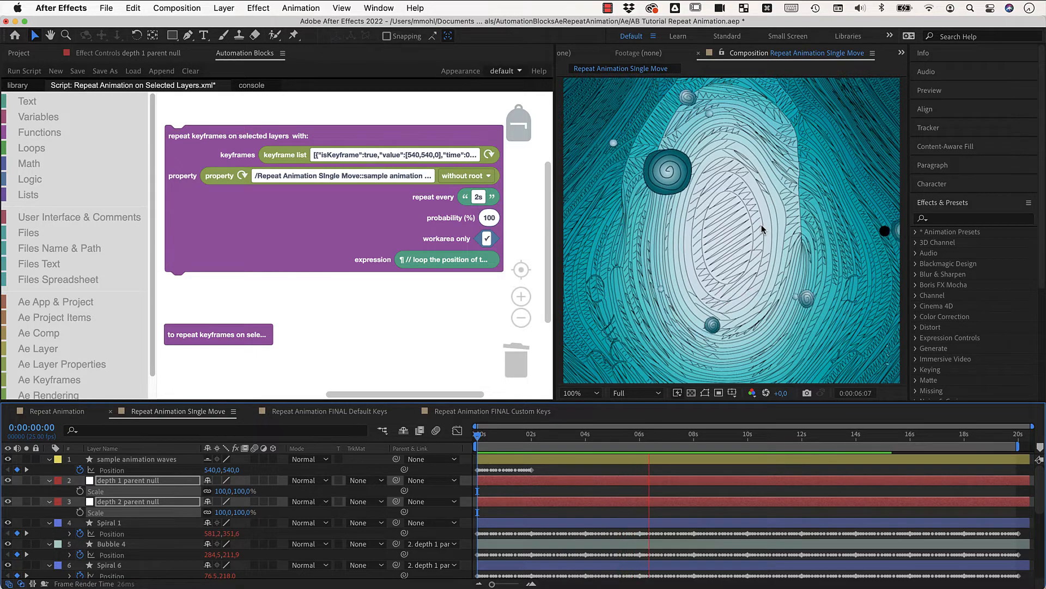
- Scale the depth 1 parent null to 179% and the depth 2 parent null to 130%, and preview the animation
key("space")
left_click_drag(229, 491, 204, 519)
left_click(202, 522)
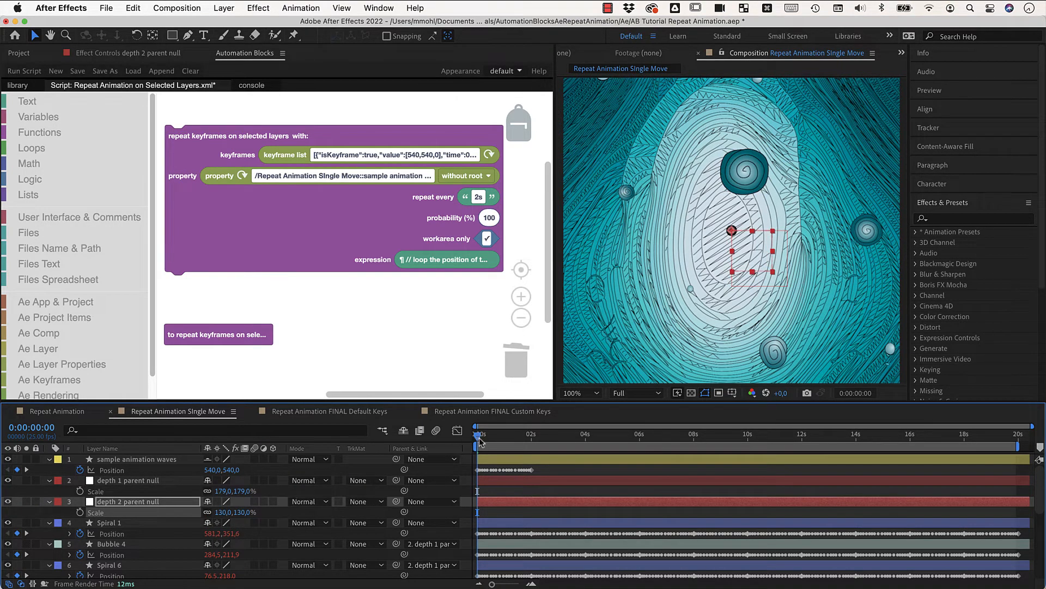
key("space")
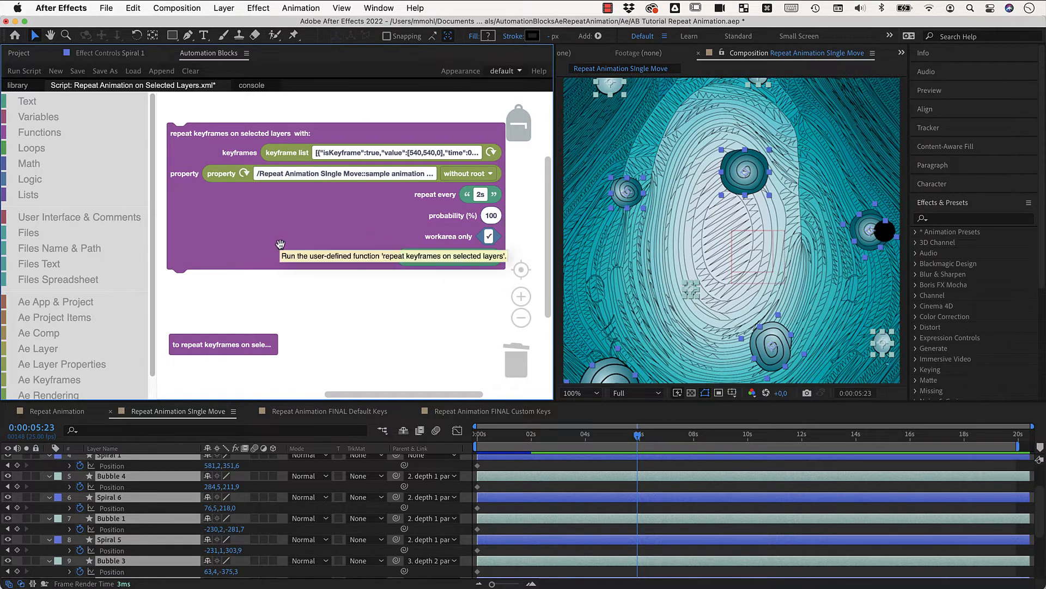
- Start a scale animation on the sample animation waves layer with a 50% keyframe at 0:00:00:00
scroll(162, 516, "up", 3)
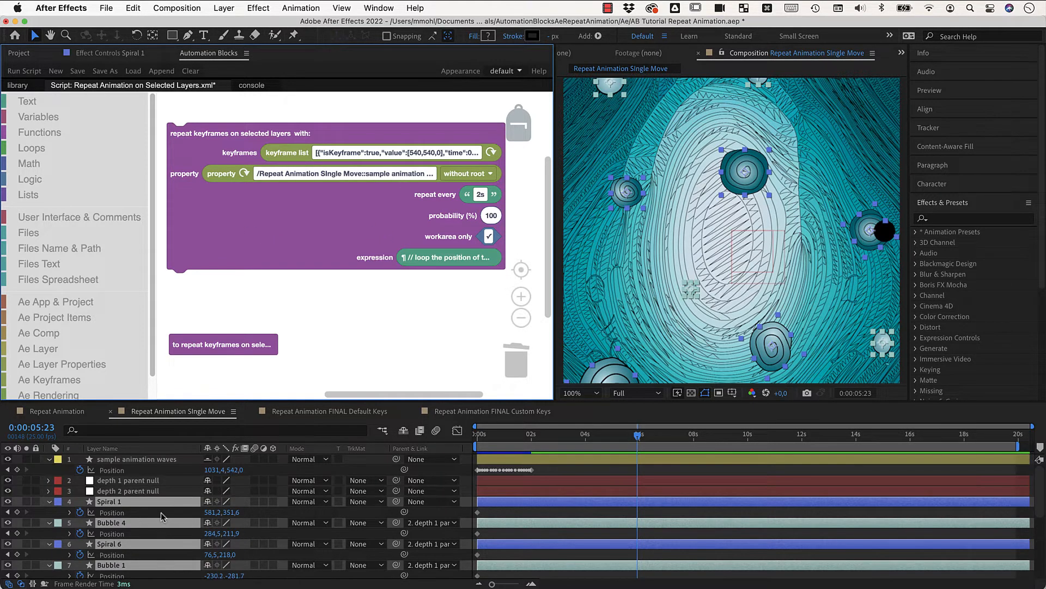
left_click(120, 459)
key("Home")
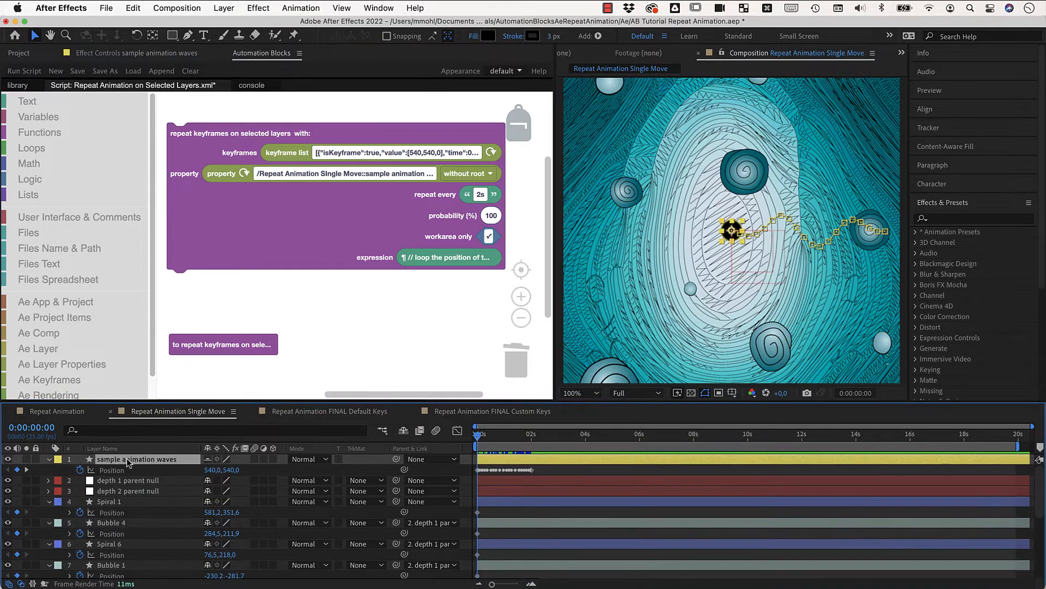
key("shift+s")
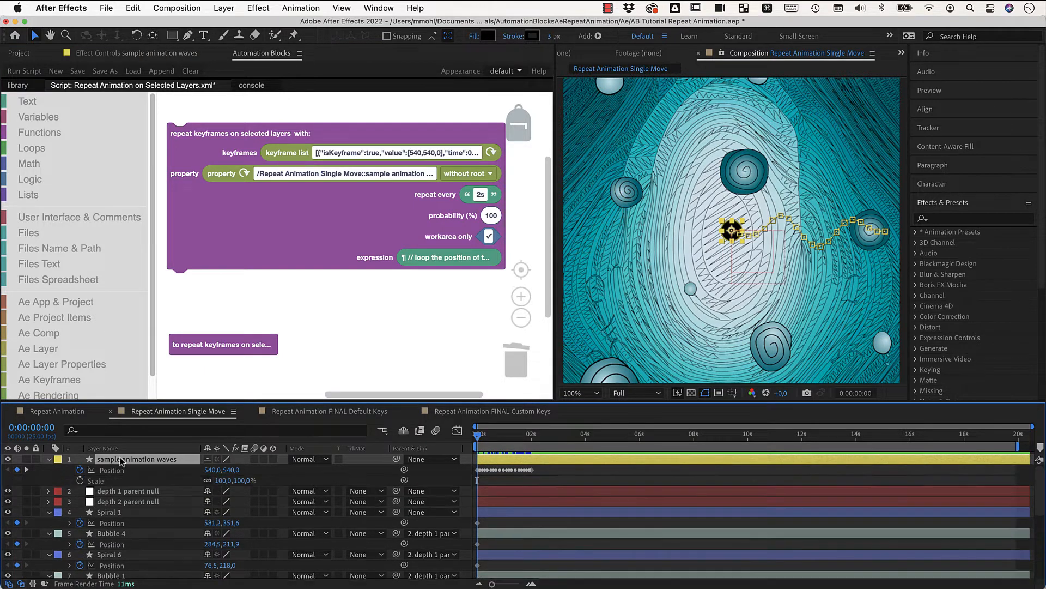
left_click(79, 480)
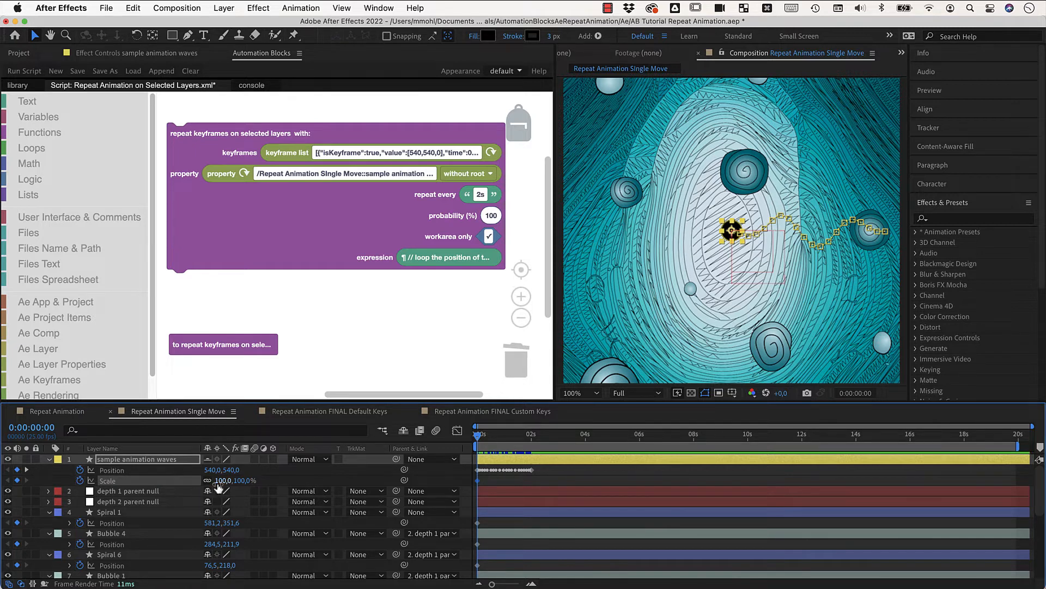
left_click_drag(227, 480, 194, 488)
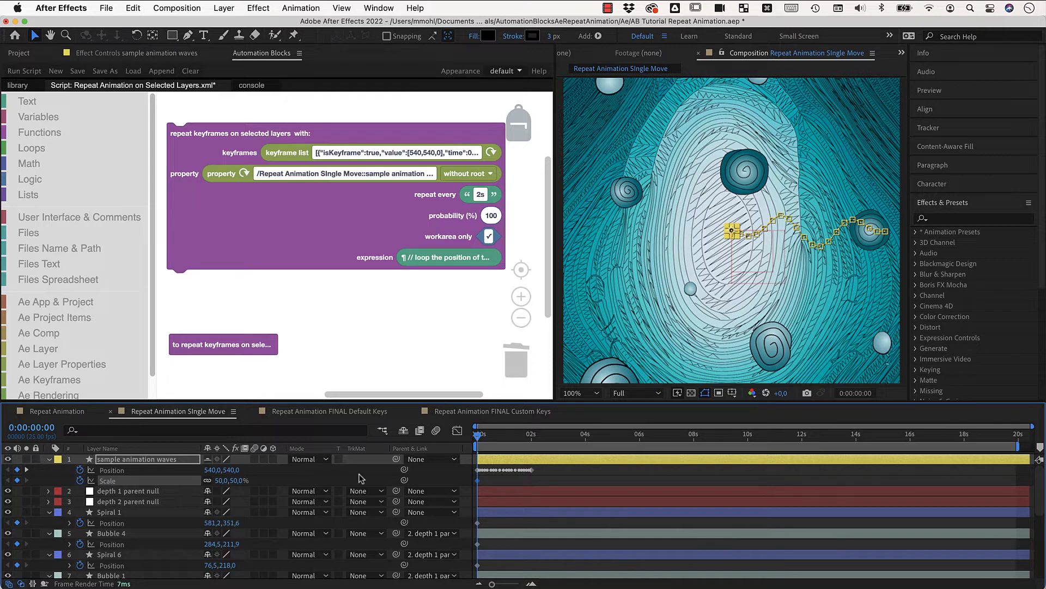
- Add a 180% scale keyframe to the sample animation waves layer at 0:00:00:24
left_click_drag(476, 437, 503, 437)
left_click(225, 481)
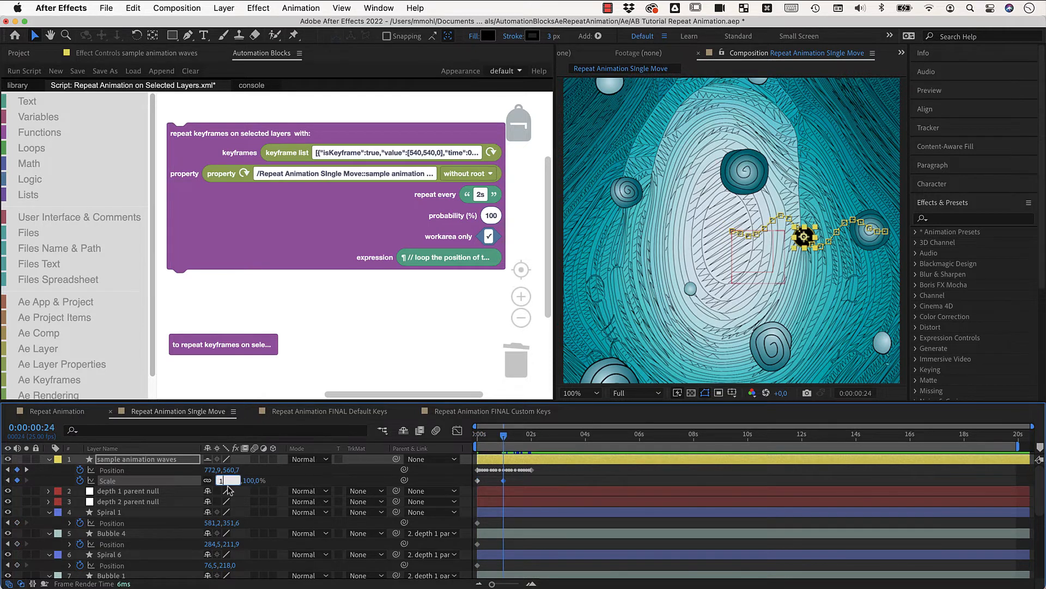
type("180")
left_click(526, 476)
- Add a 50% scale keyframe to the sample animation waves layer at 0:00:02:00 and preview from the start
left_click_drag(505, 437, 532, 437)
left_click(224, 482)
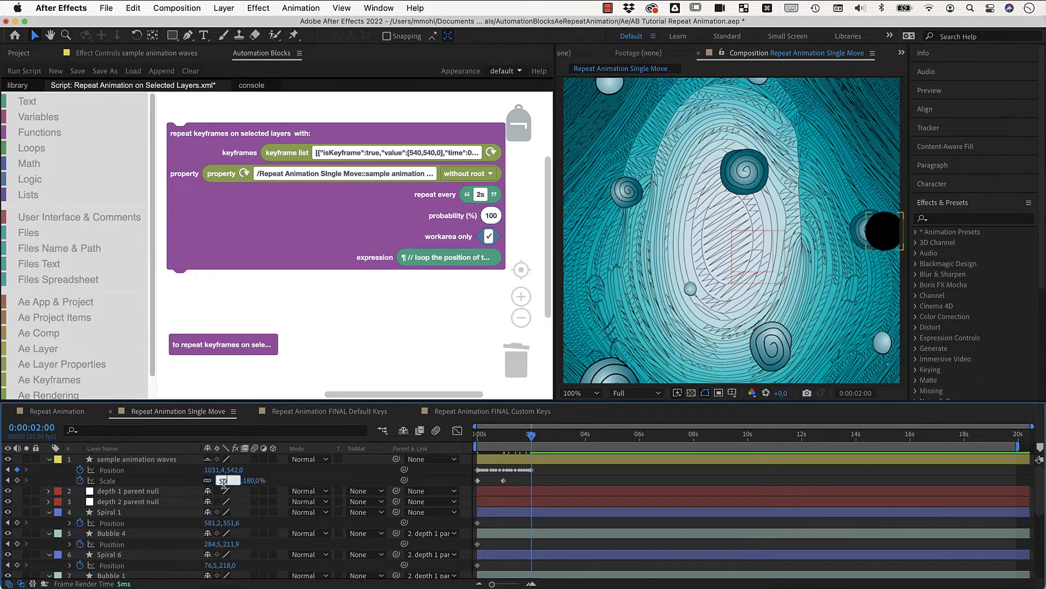
type("50")
key("Return")
key("Home")
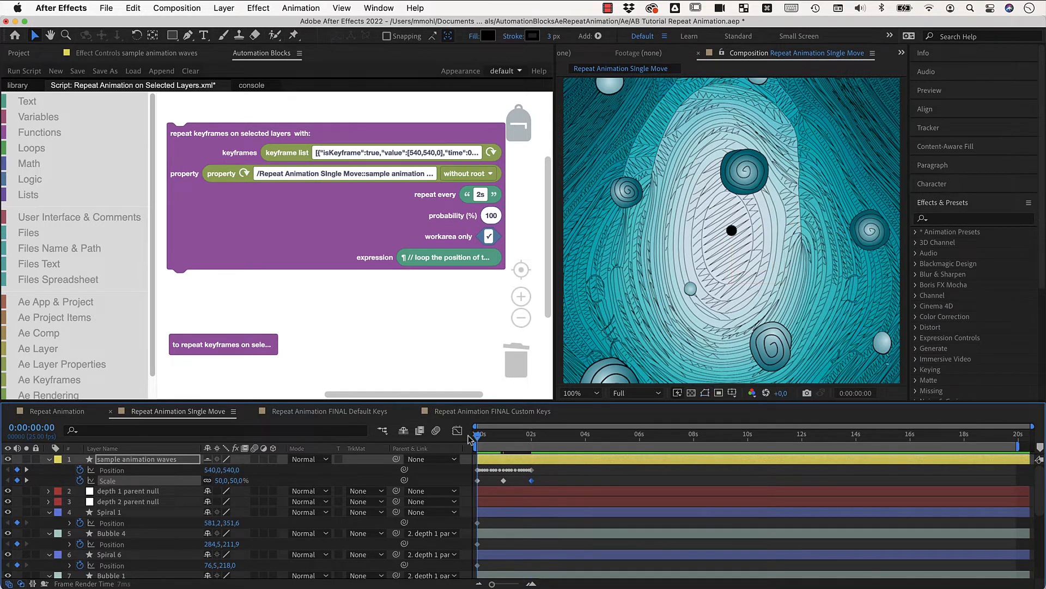
key("space")
key("space")
- Change the temporal interpolation of the middle 180% scale keyframe to Auto Bezier
right_click(503, 480)
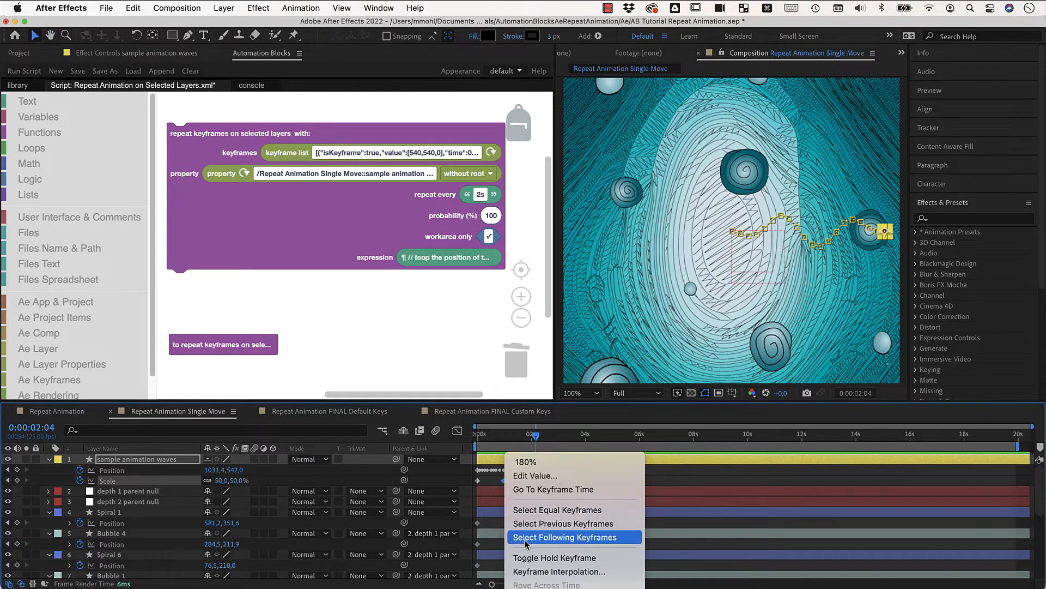
left_click(534, 570)
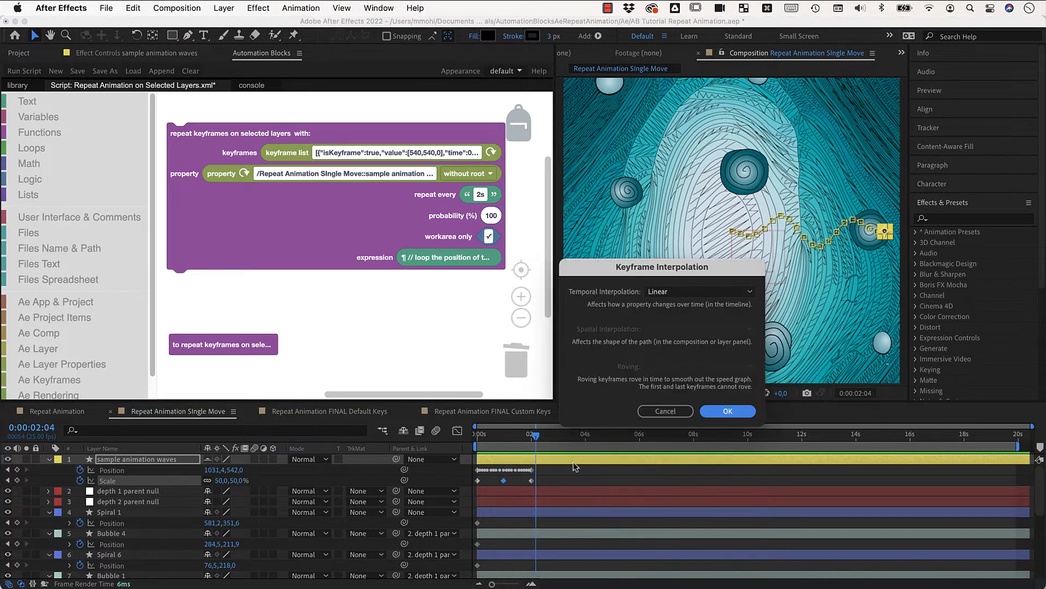
left_click(660, 292)
left_click(672, 361)
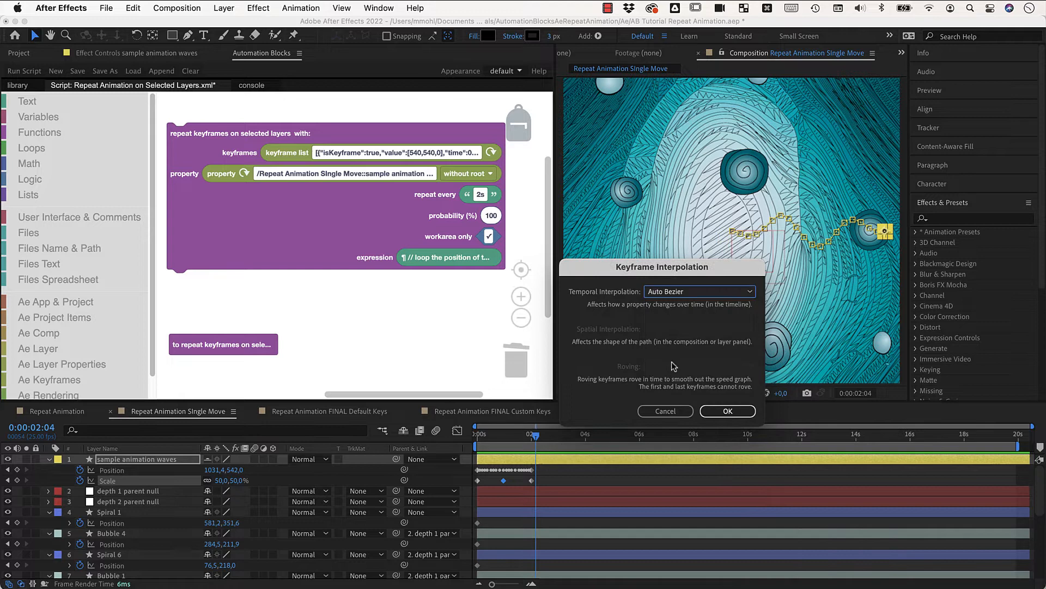
left_click(718, 413)
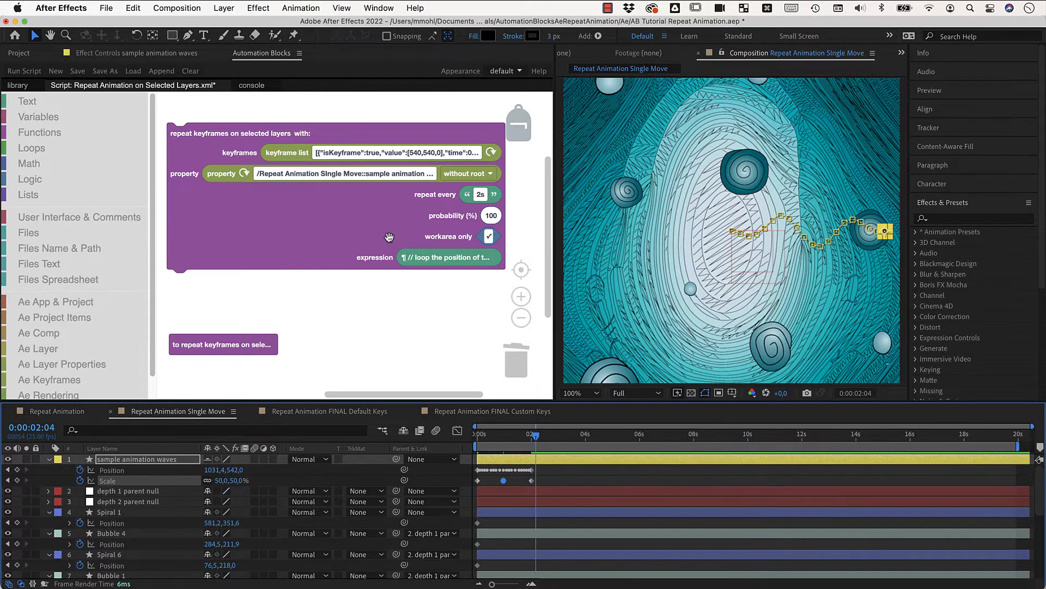
- Duplicate the repeat keyframes block beneath the original and load the sample layer's scale keyframes and Scale property into the copy
right_click(209, 144)
left_click(232, 160)
left_click_drag(233, 167, 220, 290)
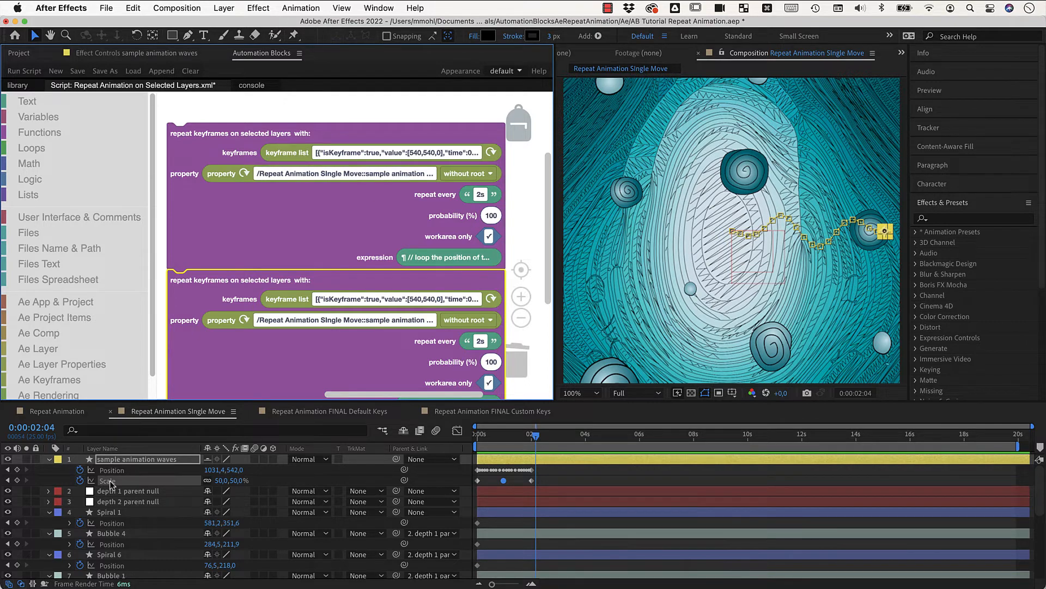
left_click(492, 300)
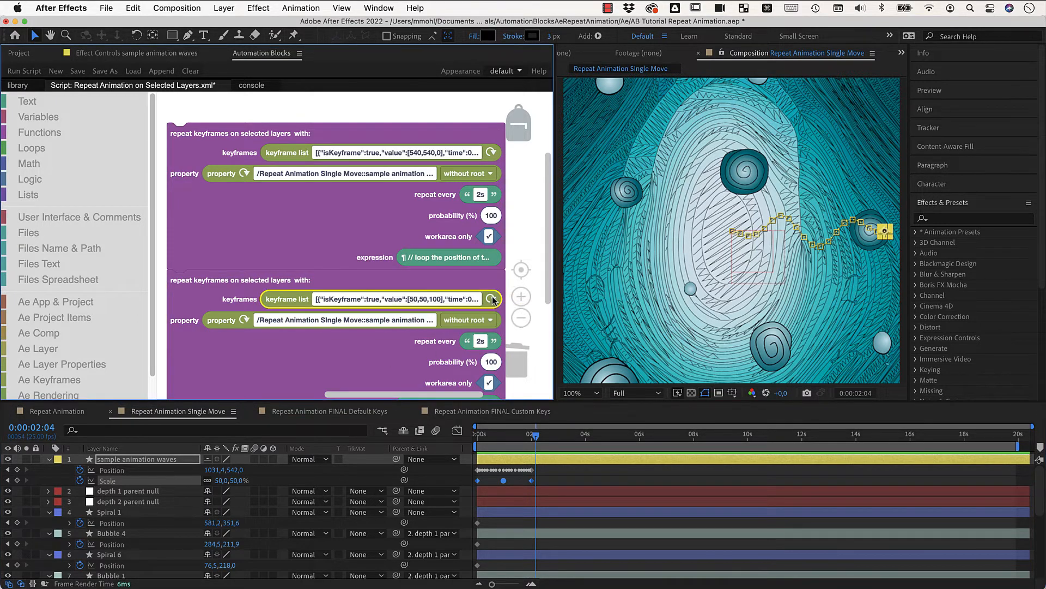
left_click(245, 320)
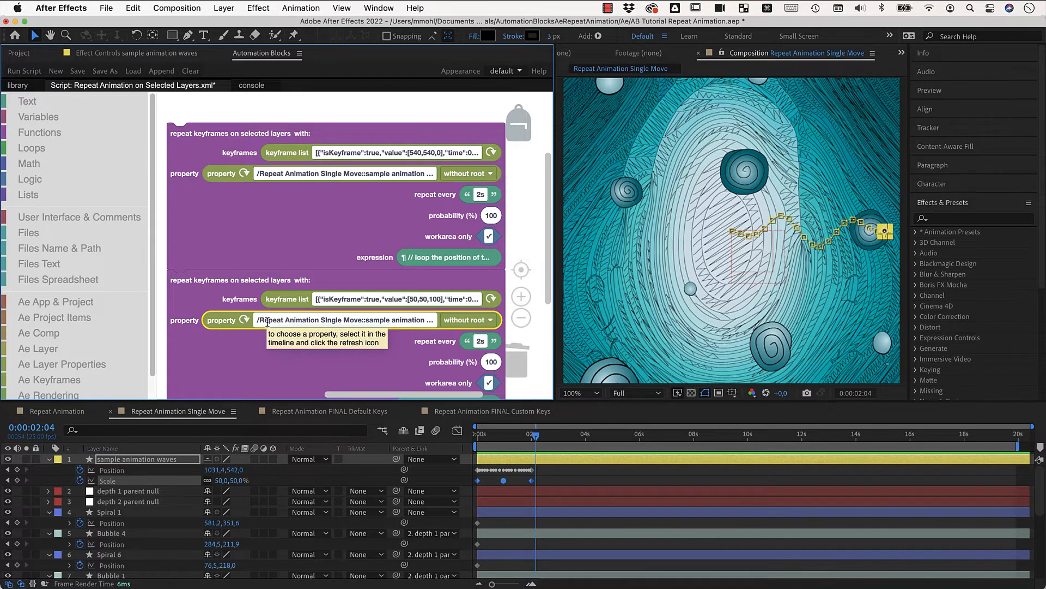
- Set the probability of the duplicated repeat keyframes block to 50%
scroll(438, 377, "down", 1)
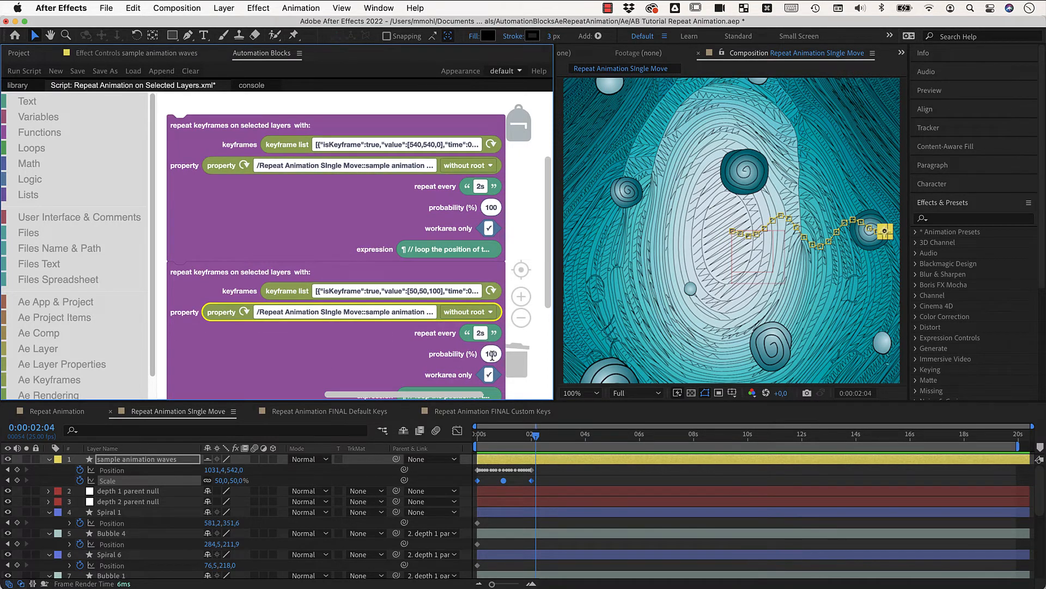
left_click(491, 355)
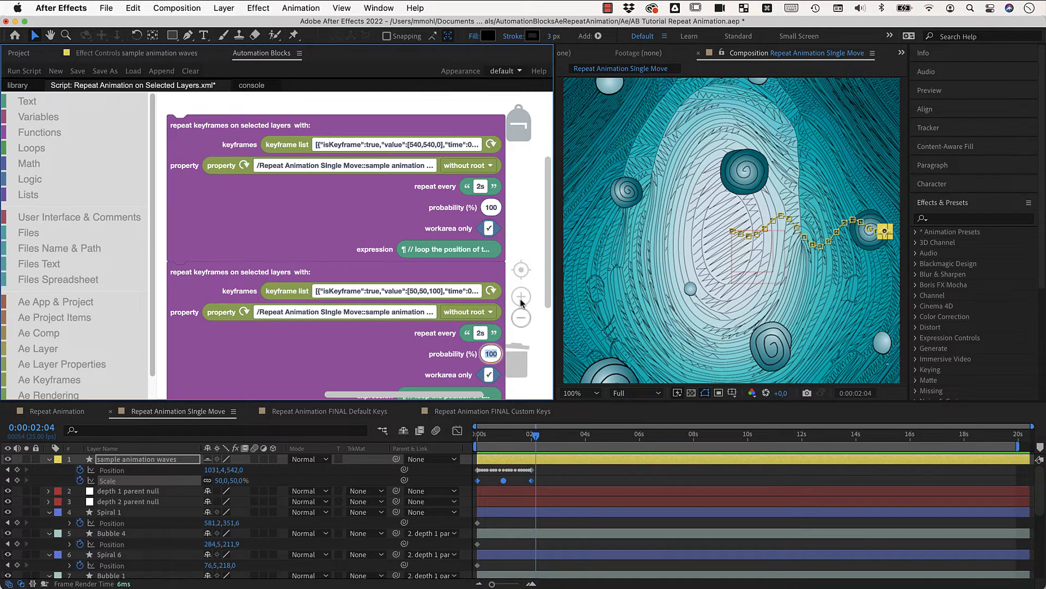
scroll(548, 302, "down", 5)
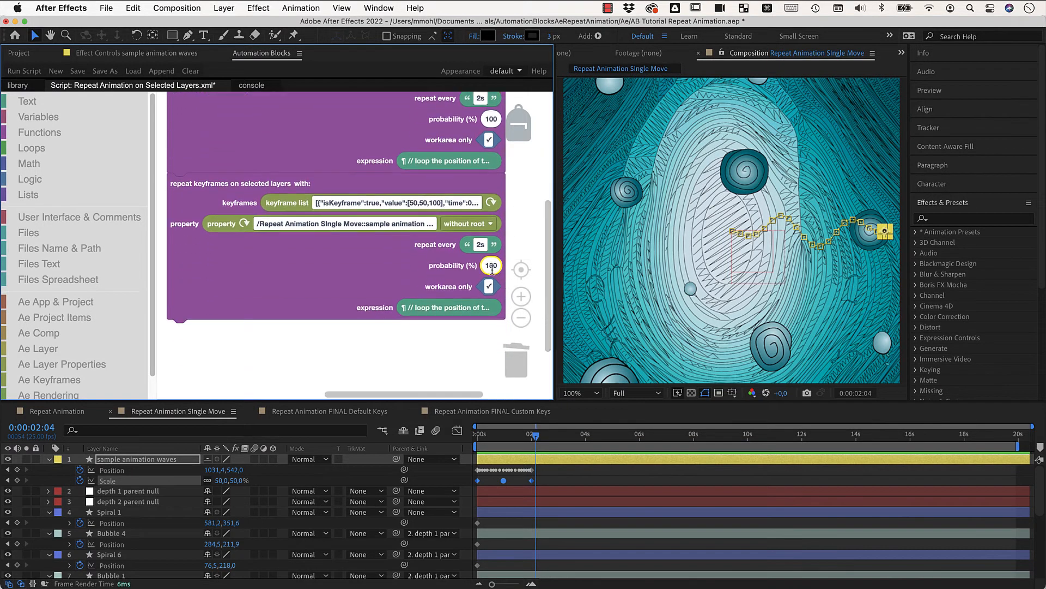
left_click(491, 265)
type("50")
left_click(474, 276)
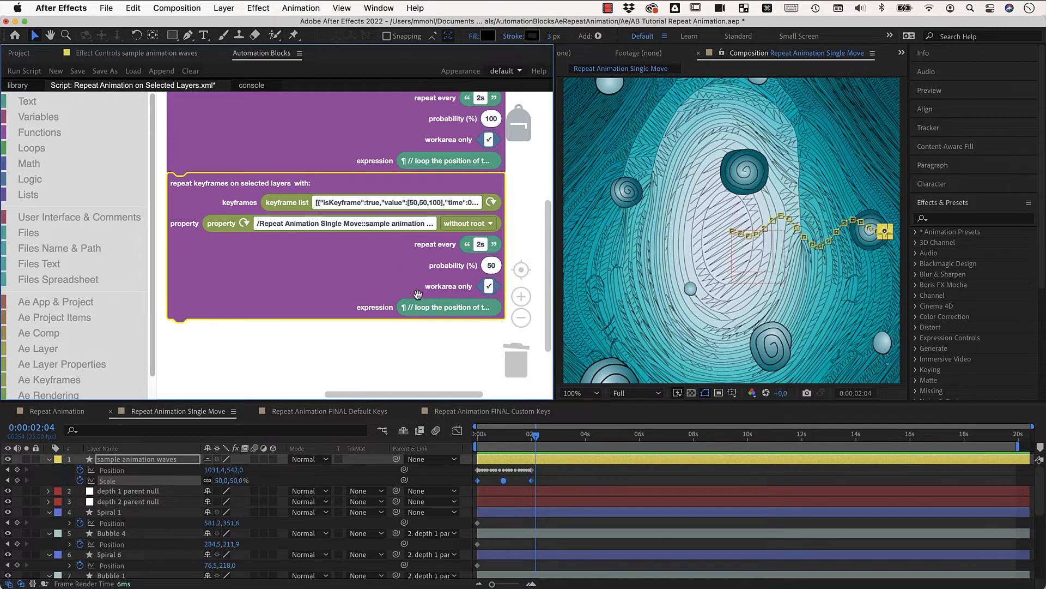
- Remove the position-looping expression text from the duplicated repeat keyframes block for Scale
left_click(425, 306)
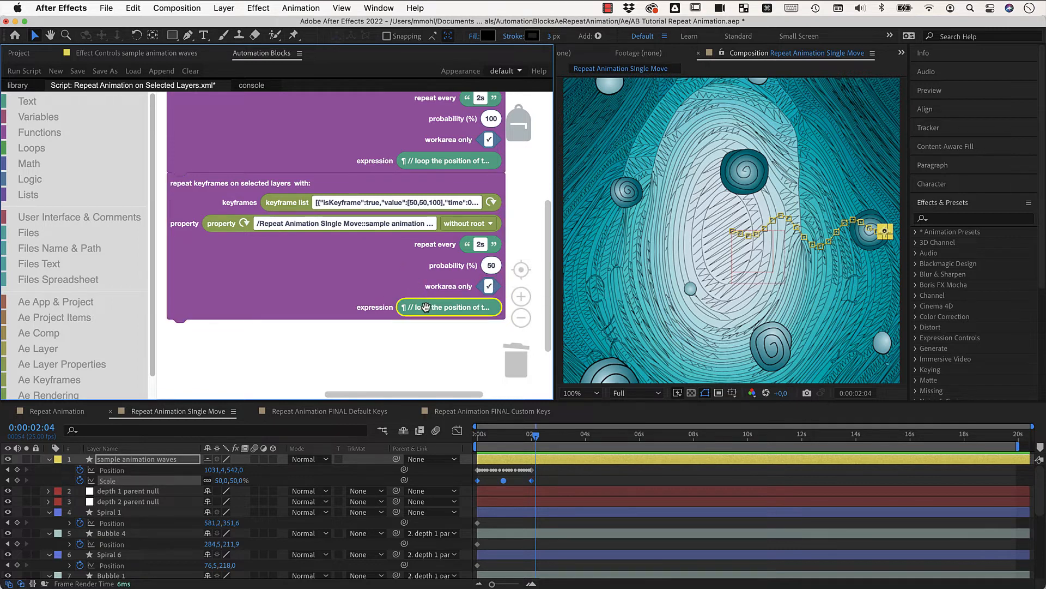
left_click_drag(426, 307, 512, 362)
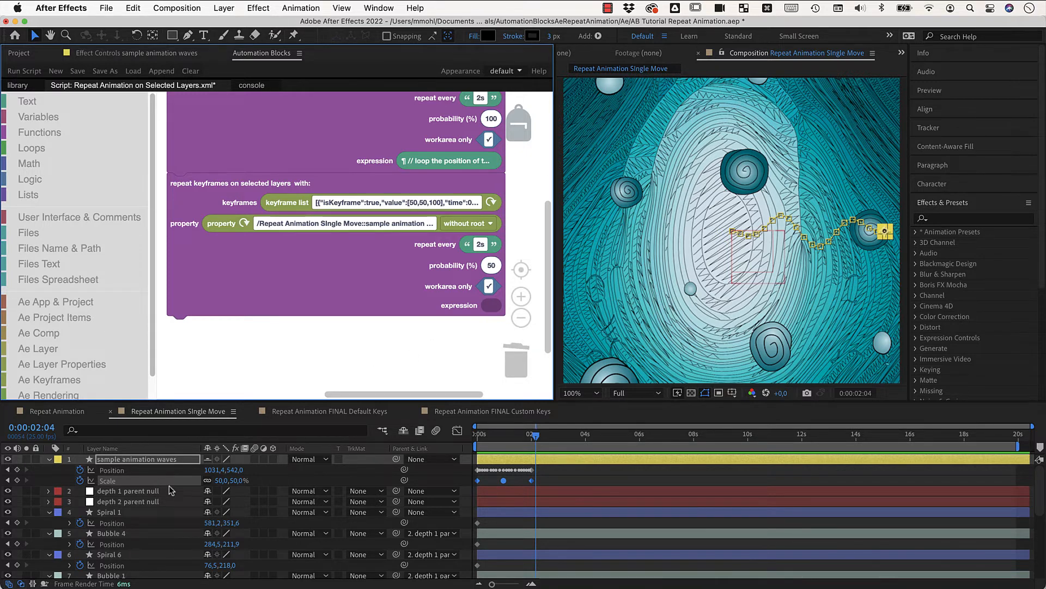
- Select the layers from Bubble 4 down to Spiral 2 and run the repeat animation script on them
scroll(171, 491, "down", 2)
left_click_drag(146, 502, 45, 587)
mouse_move(146, 583)
left_mouse_down()
mouse_move(154, 584)
mouse_move(137, 585)
mouse_move(146, 573)
left_mouse_up()
left_click_drag(146, 570, 145, 569)
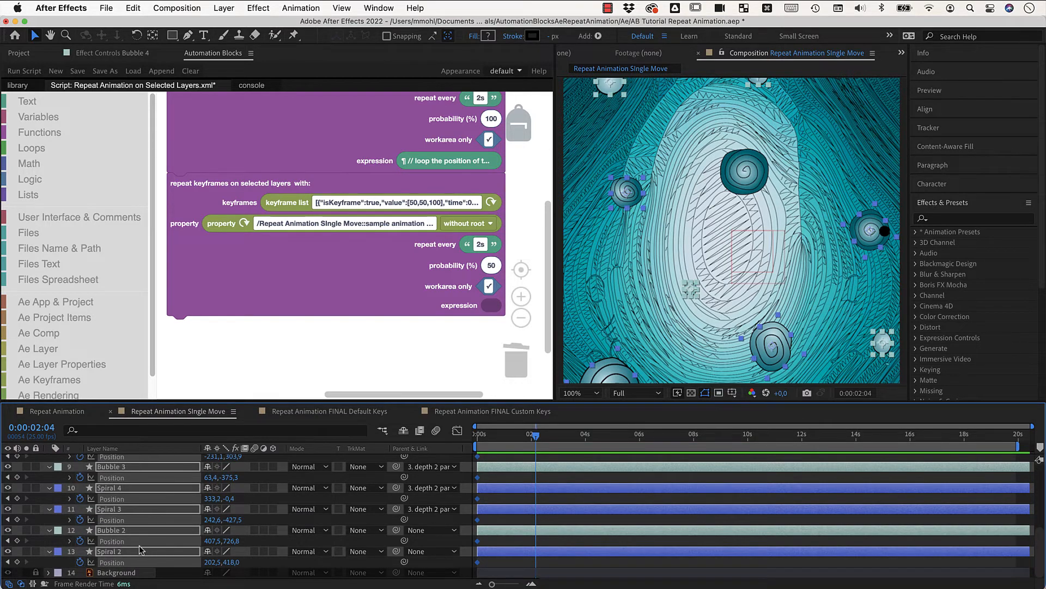
scroll(114, 556, "up", 6)
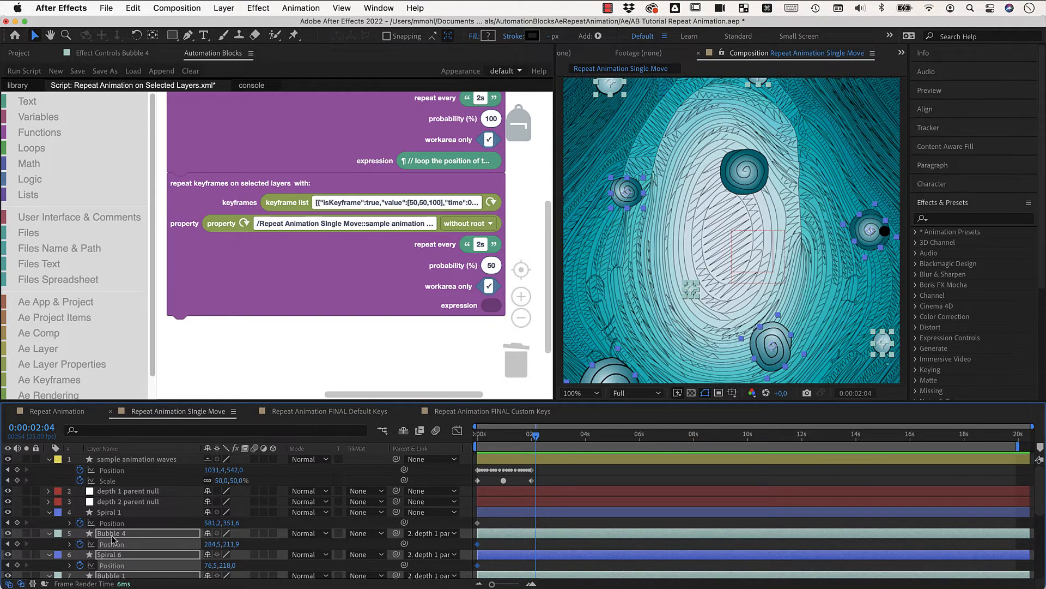
scroll(322, 333, "up", 3)
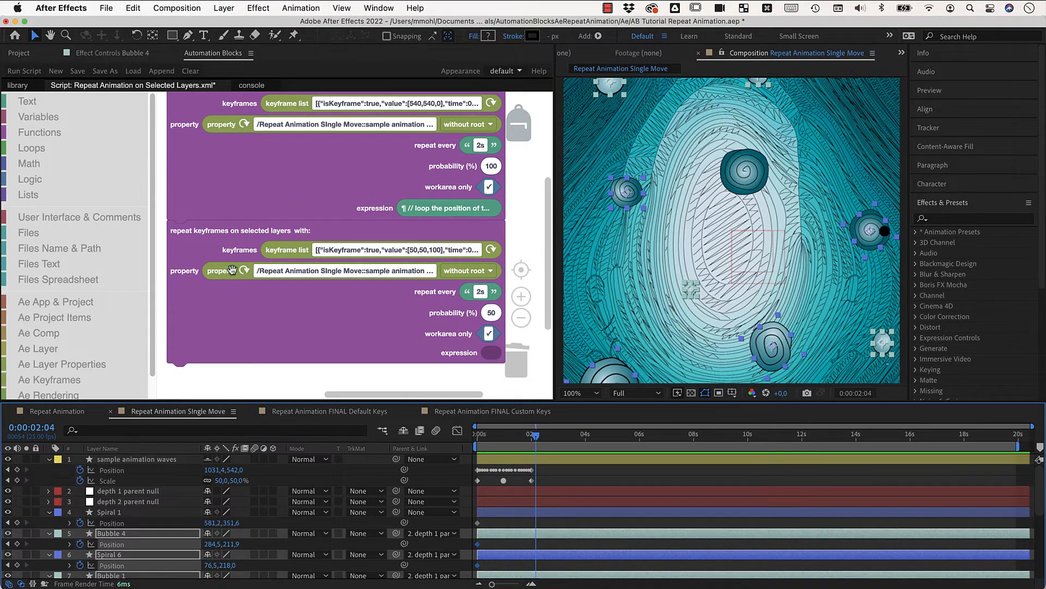
scroll(281, 310, "up", 2)
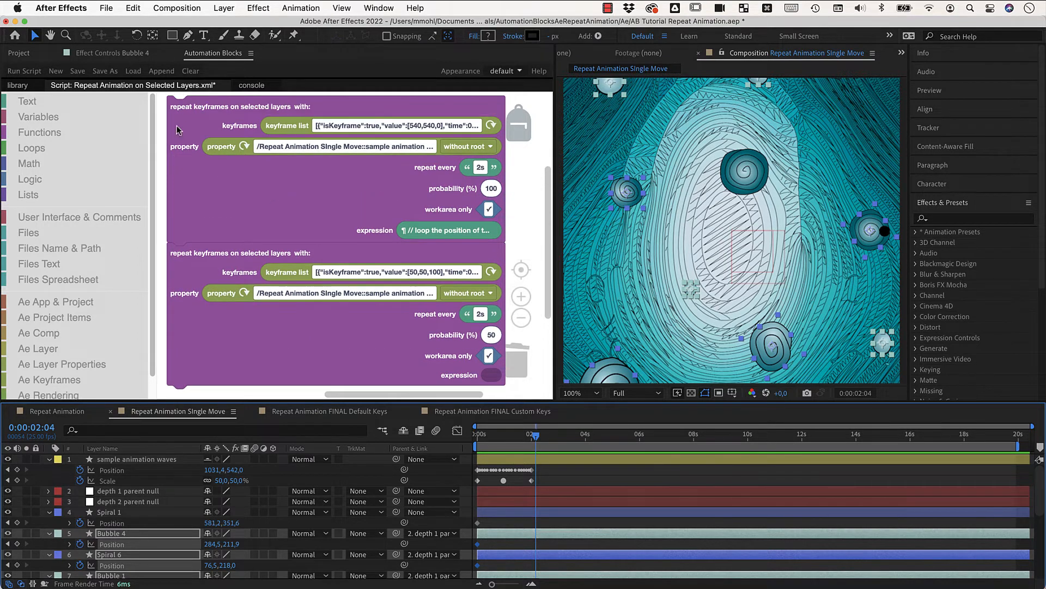
left_click(23, 72)
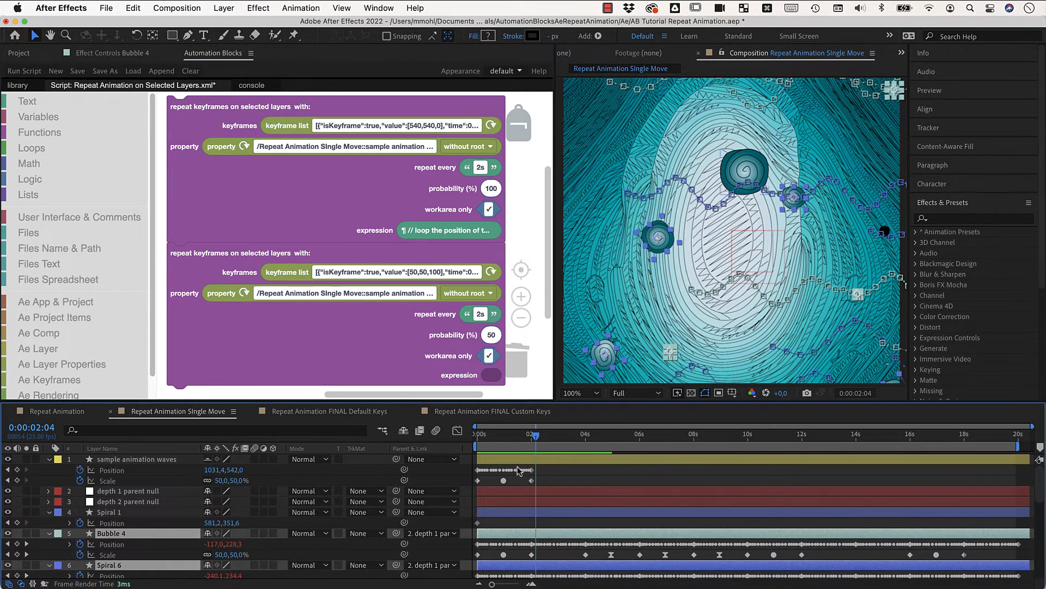
- Preview the repeated wave and scale animation from the start of the composition
left_click_drag(535, 436, 458, 438)
key("space")
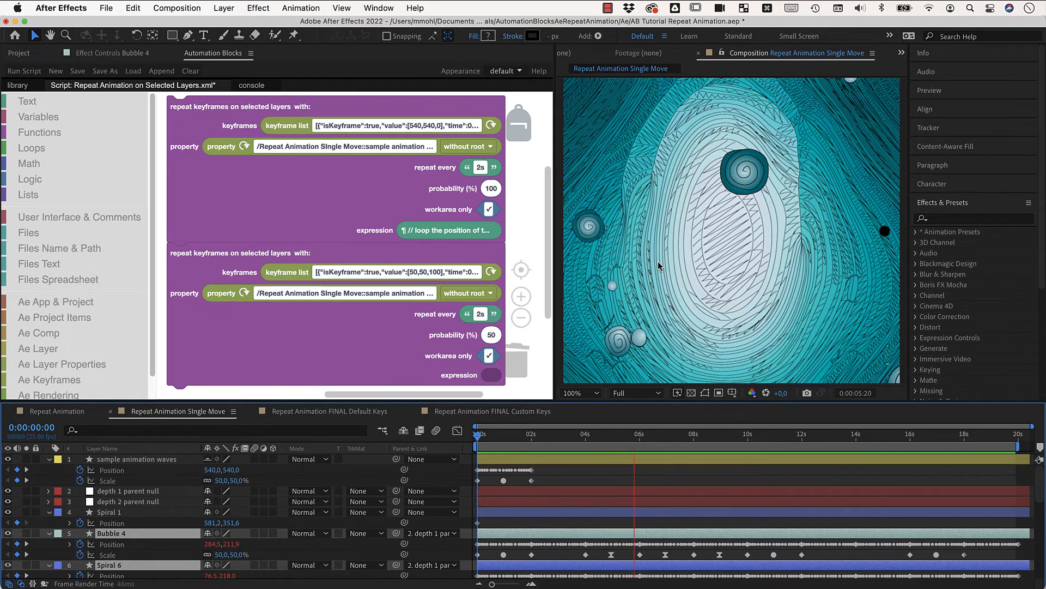
key("space")
- Select the Spiral 1 layer and examine the generated keyframes of Bubble 4 and Spiral 6 in the timeline
left_click(745, 172)
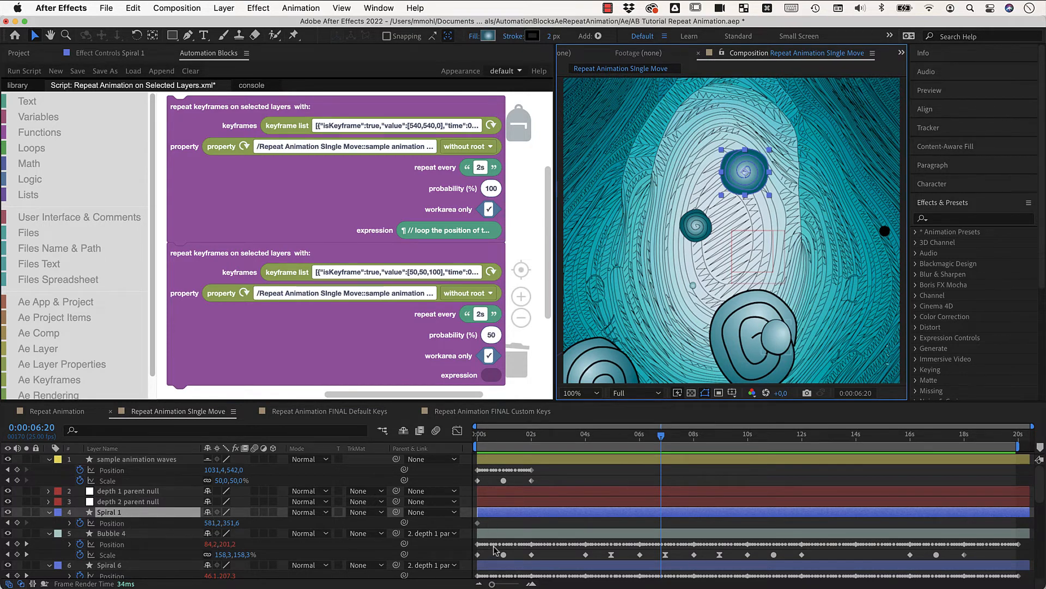
scroll(521, 546, "down", 2)
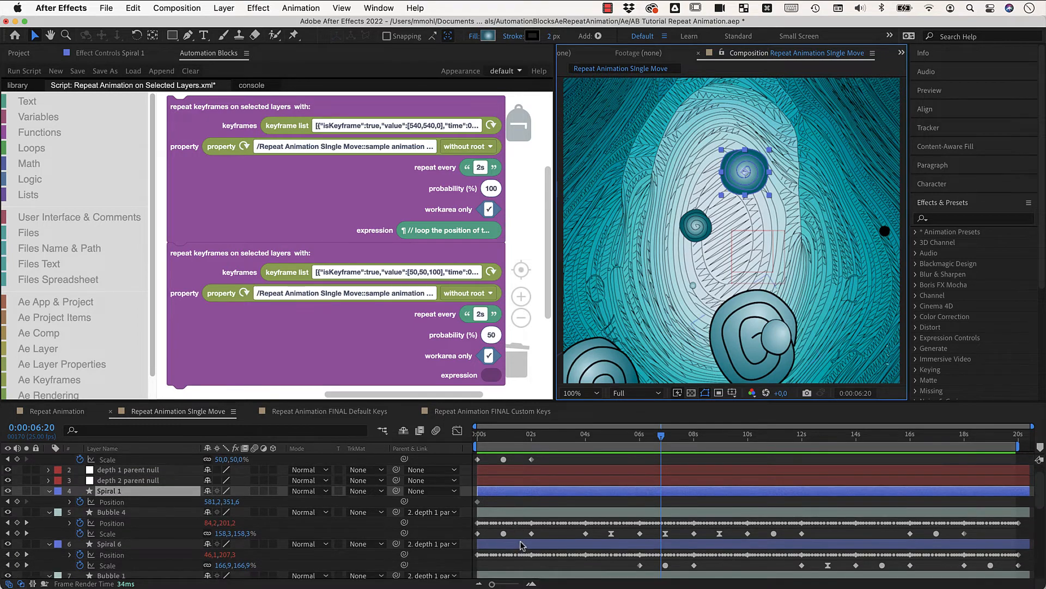
scroll(522, 547, "up", 2)
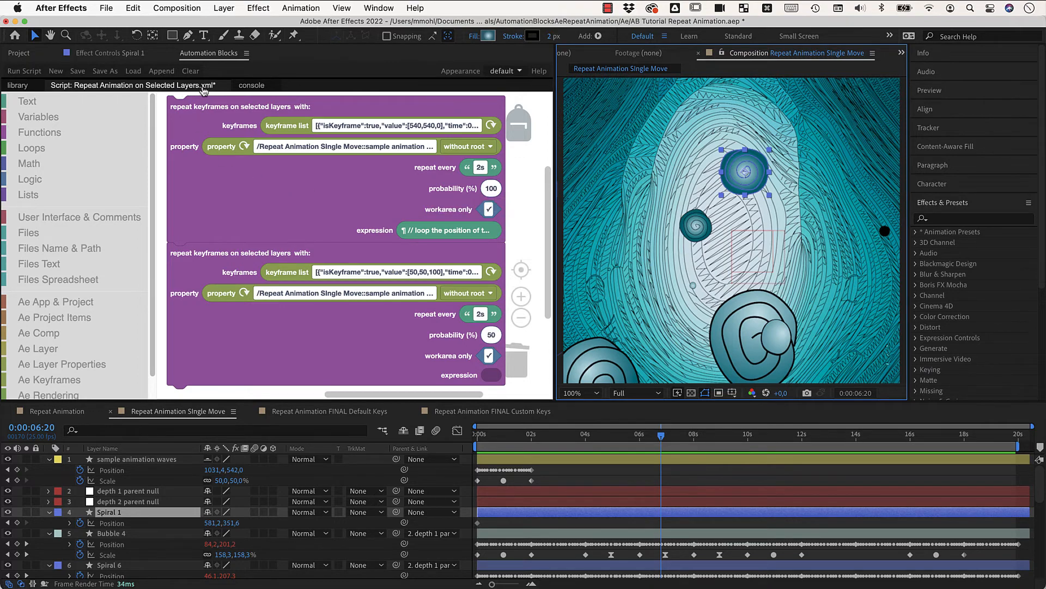
- Move the two stacked repeat keyframes blocks aside to uncover the collapsed function definition block in the script
left_click(21, 87)
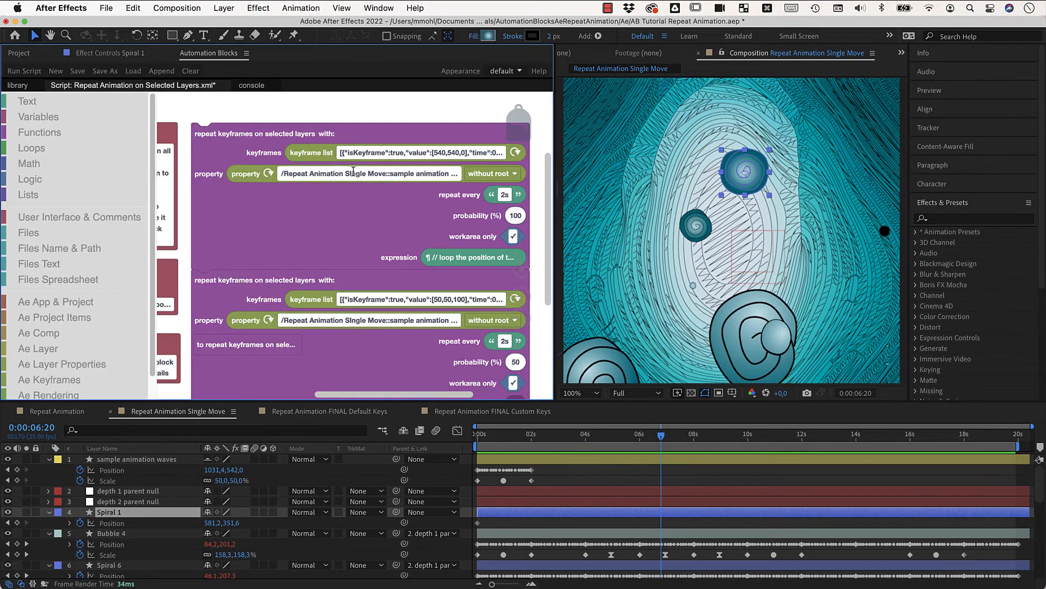
scroll(364, 232, "down", 5)
scroll(371, 253, "up", 2)
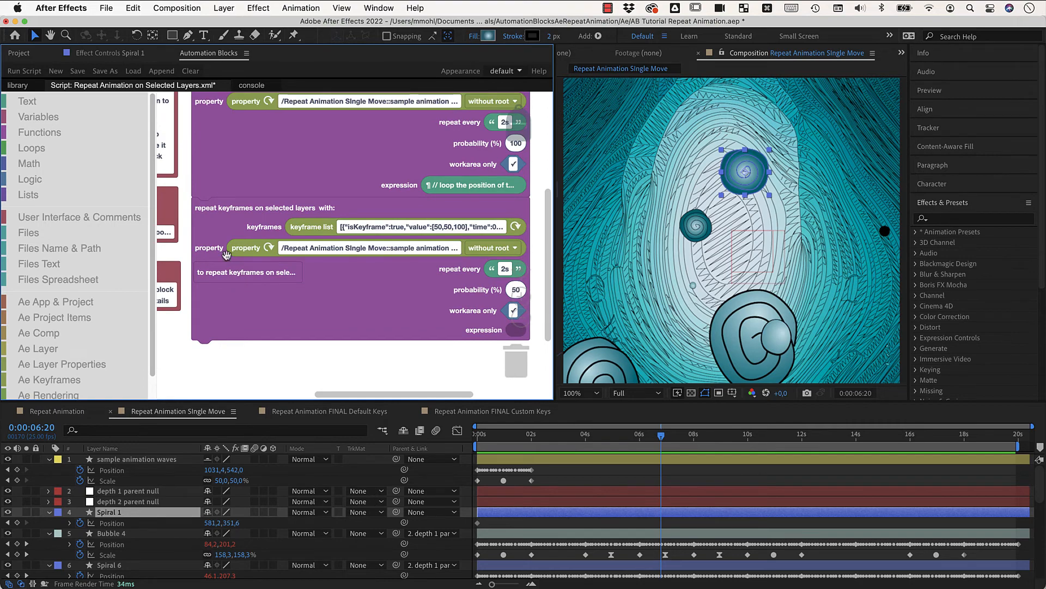
scroll(235, 251, "up", 3)
left_click_drag(279, 216, 424, 212)
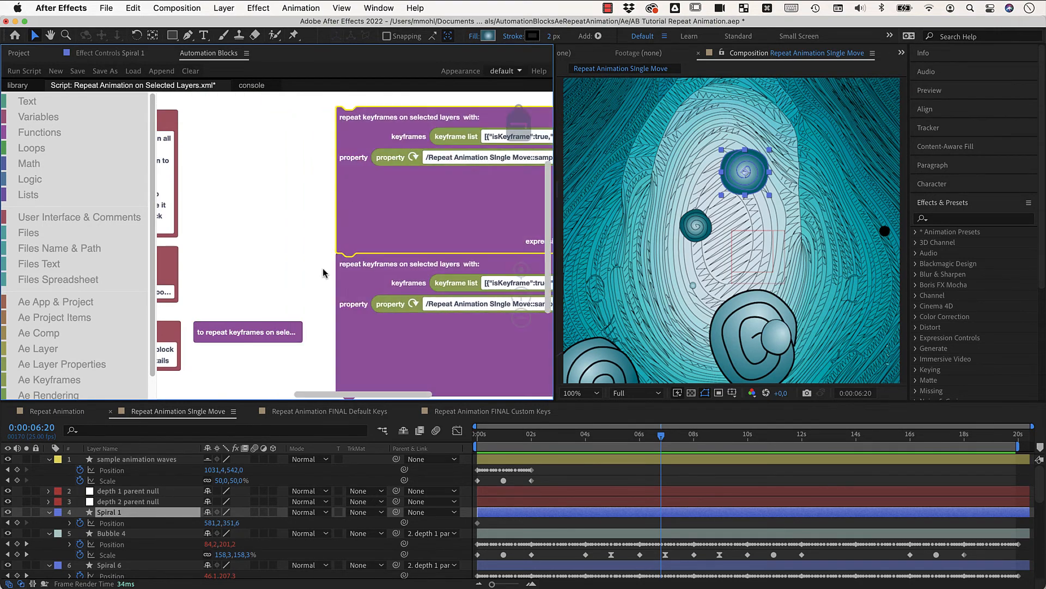
- Expand the collapsed "repeat keyframes on selected layers" function definition block
left_click(233, 332)
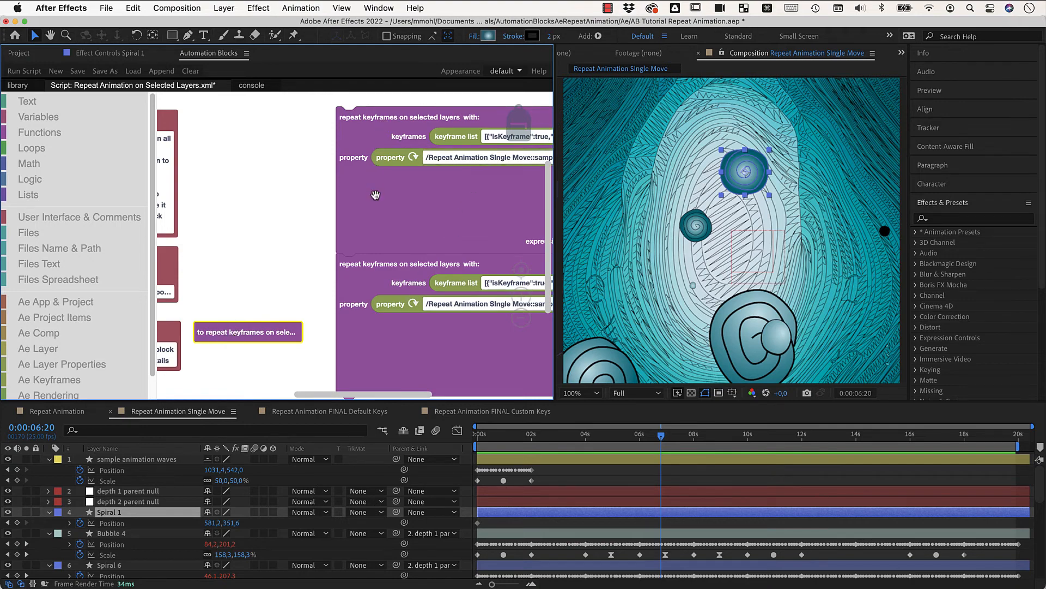
left_click(387, 171)
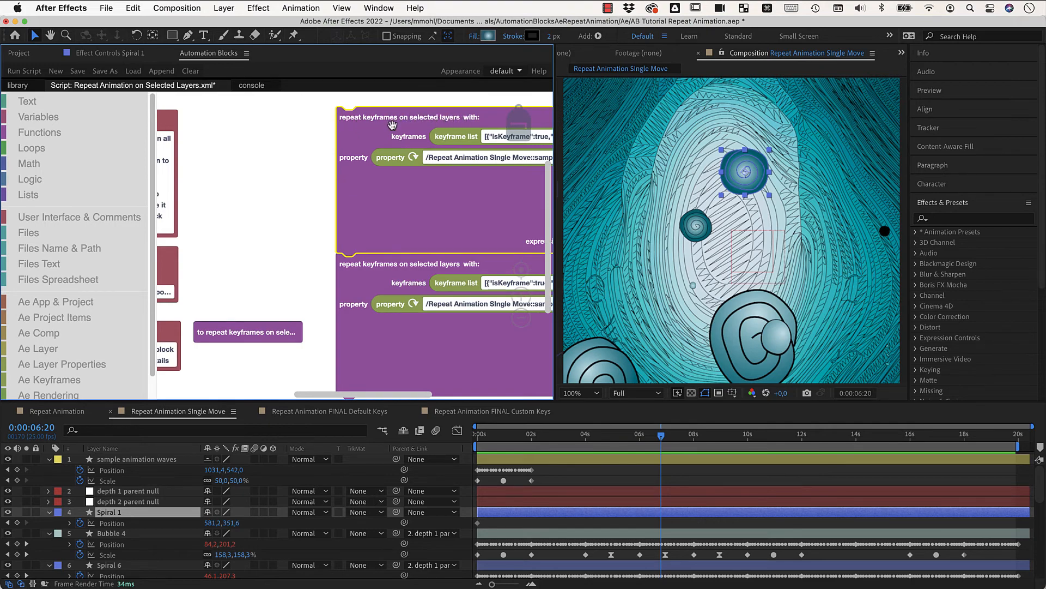
right_click(255, 333)
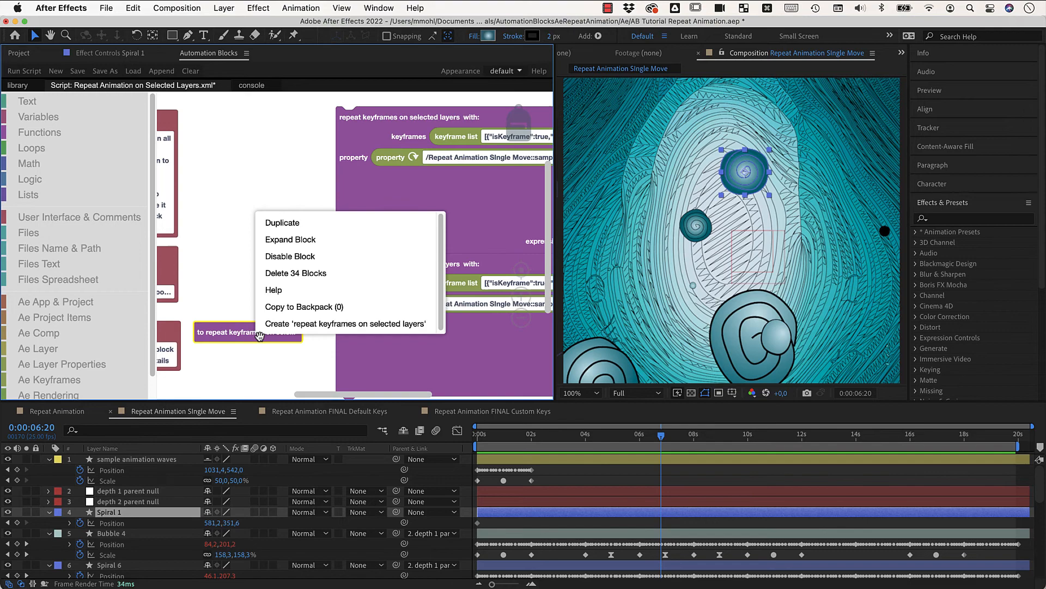
left_click(289, 240)
- Examine the blocks inside the expanded function definition from beginning to end, and return to the script library
scroll(305, 305, "down", 5)
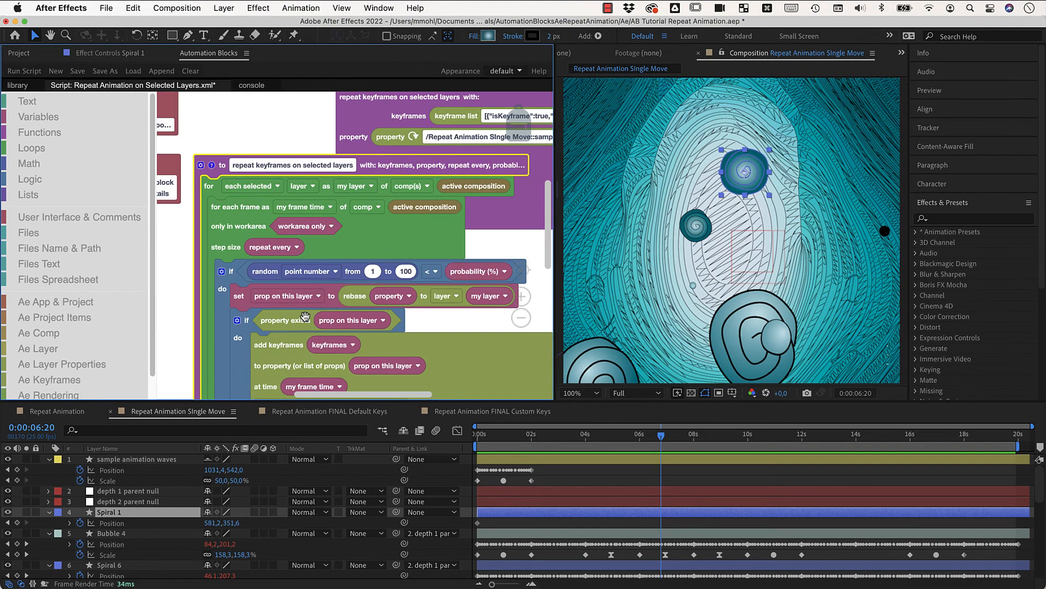
scroll(305, 320, "down", 10)
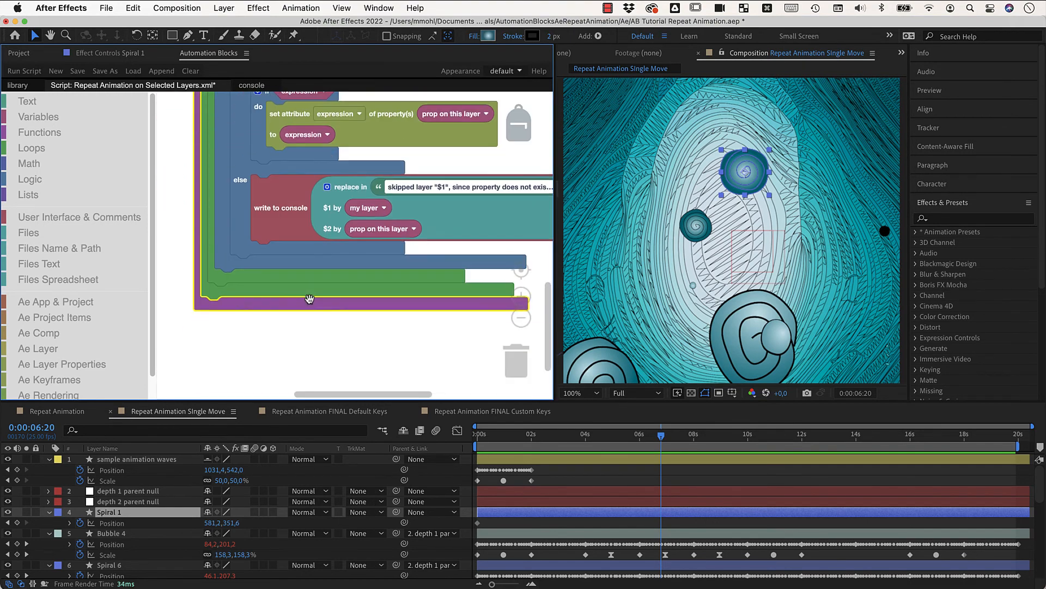
scroll(310, 300, "up", 4)
scroll(309, 301, "up", 9)
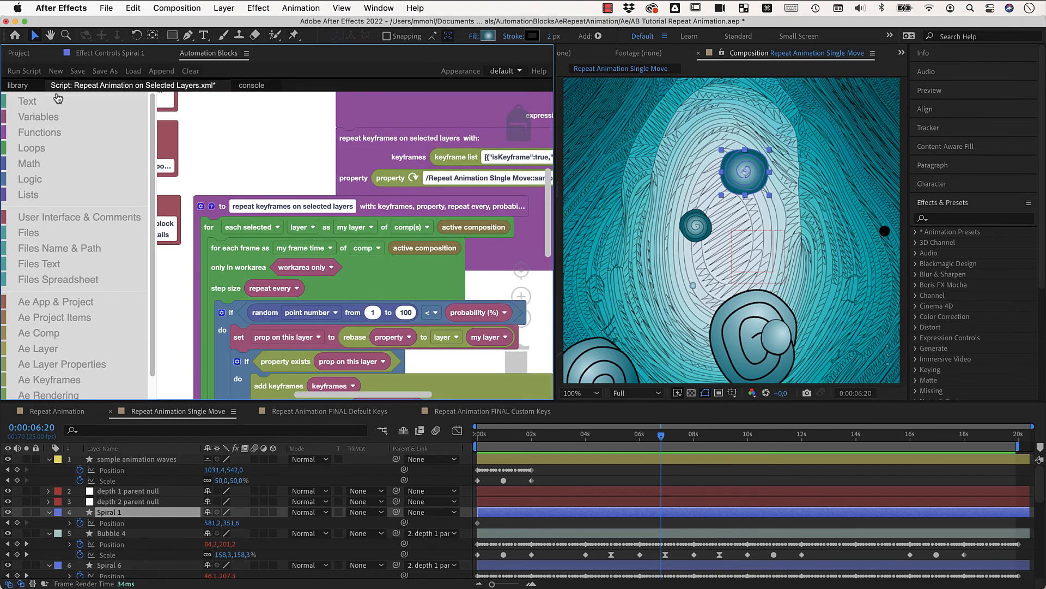
left_click(19, 85)
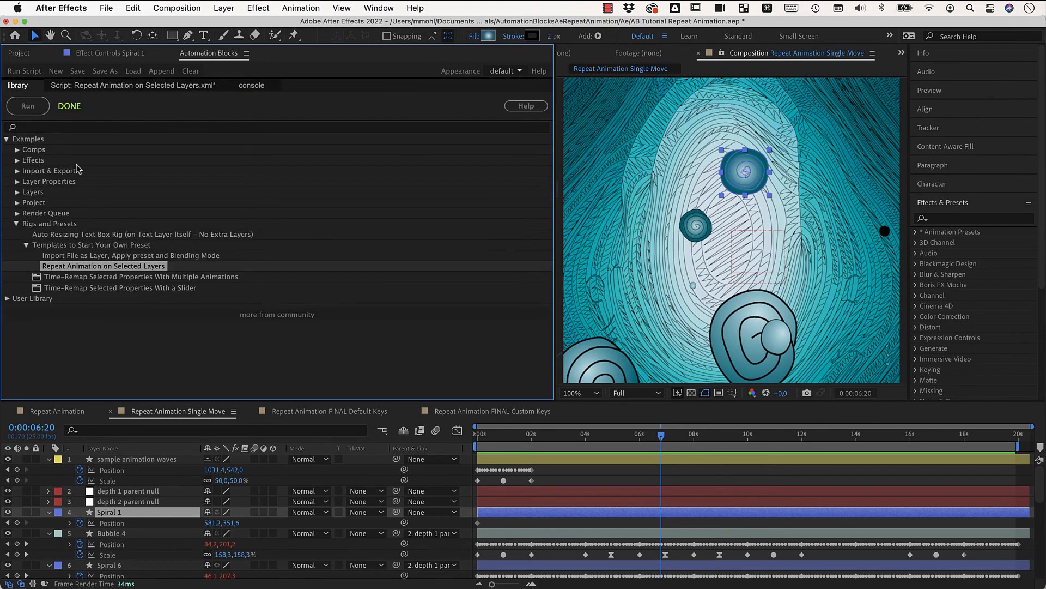